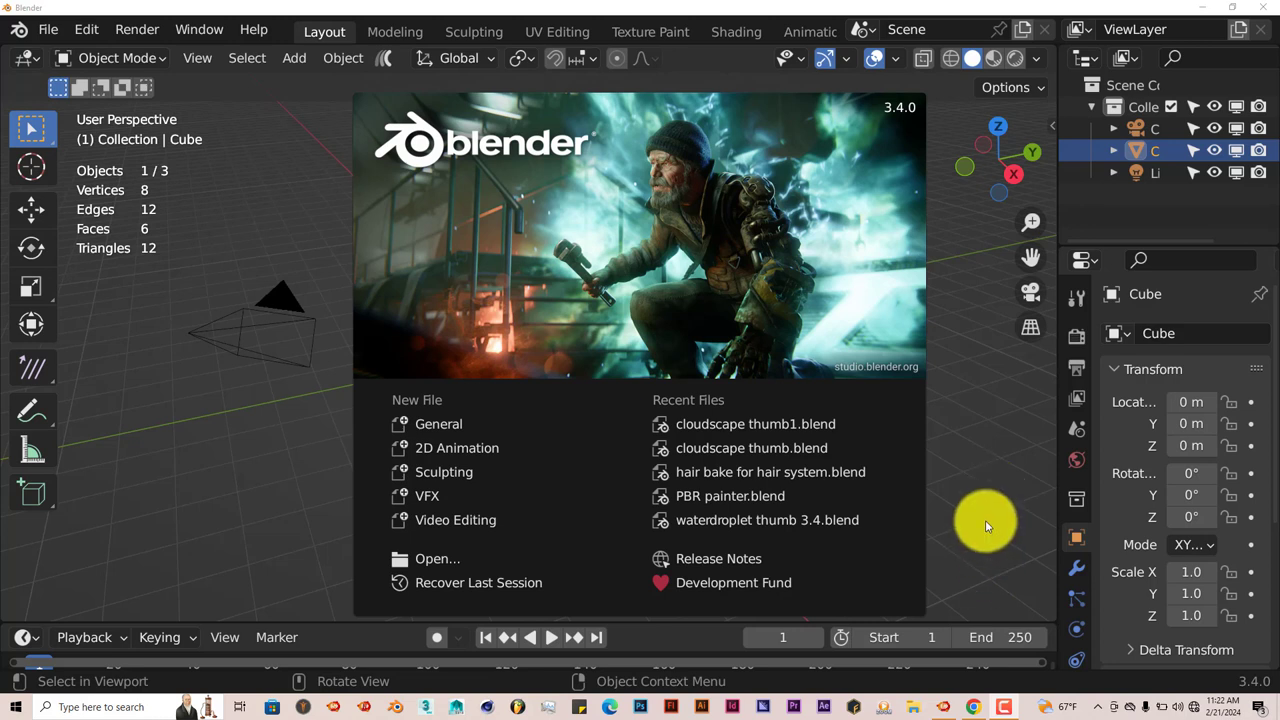
Review the Fire Scatter Free add-on page and its 'Name a fair price' field on Gumroad, then minimise Chrome
left_click(968, 708)
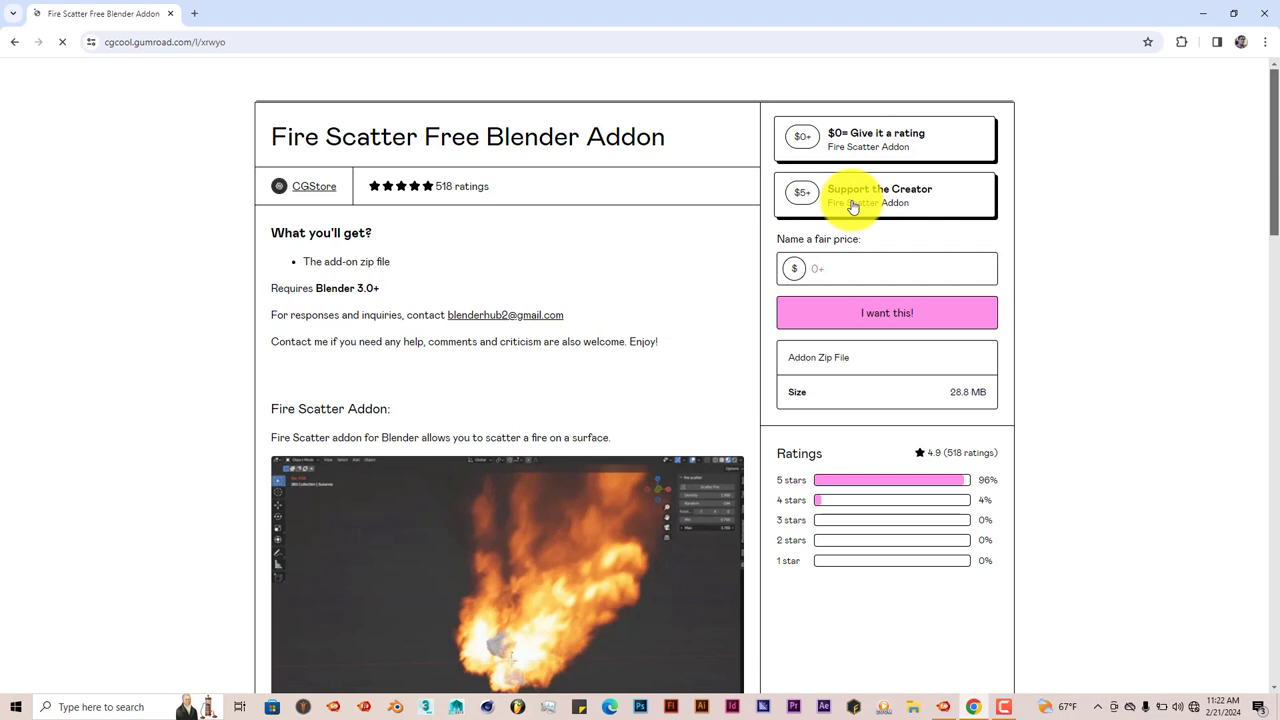
left_click(843, 270)
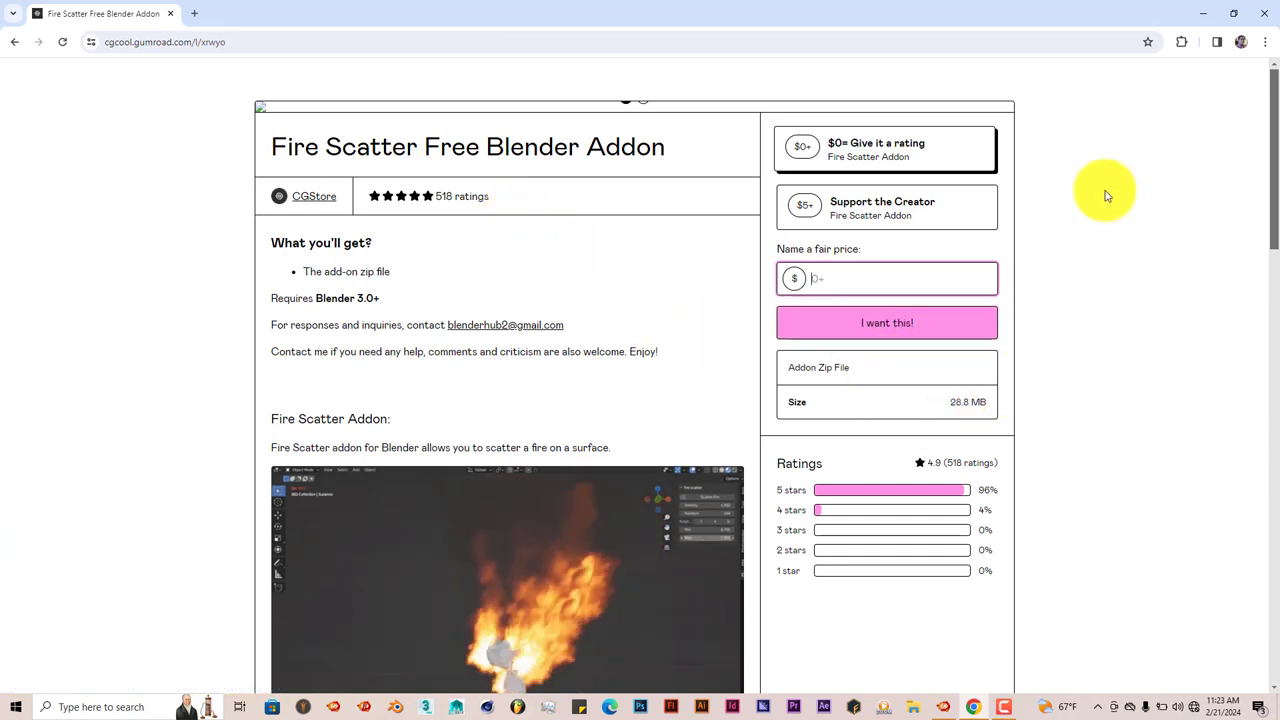
left_click(1207, 16)
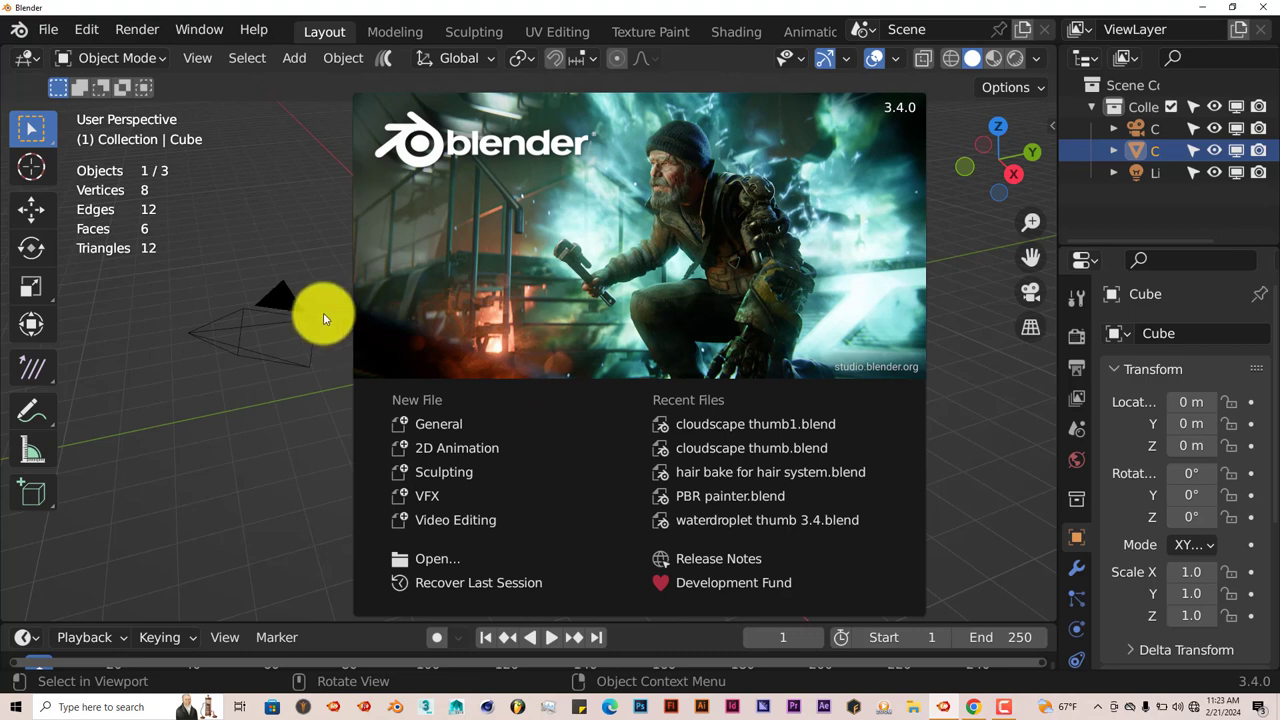
Dismiss the splash and open Preferences on the Add-ons page, opening then cancelling Install
left_click(85, 32)
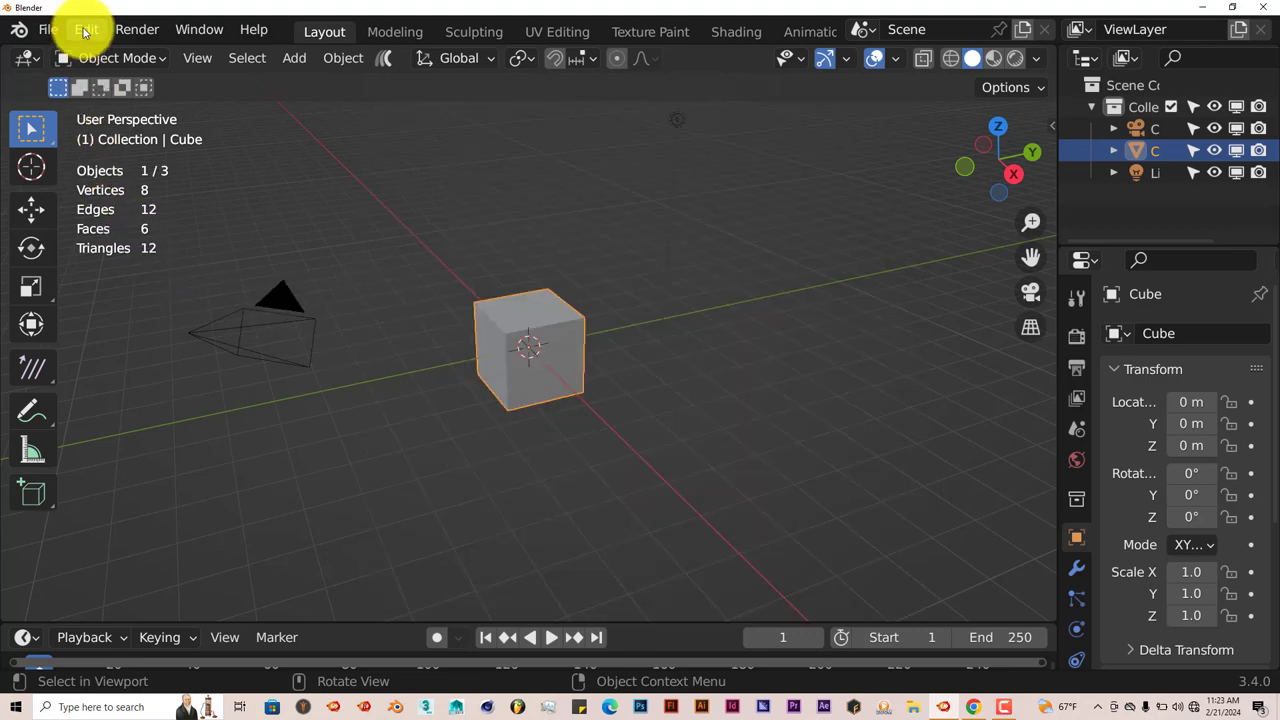
left_click(85, 32)
left_click(176, 337)
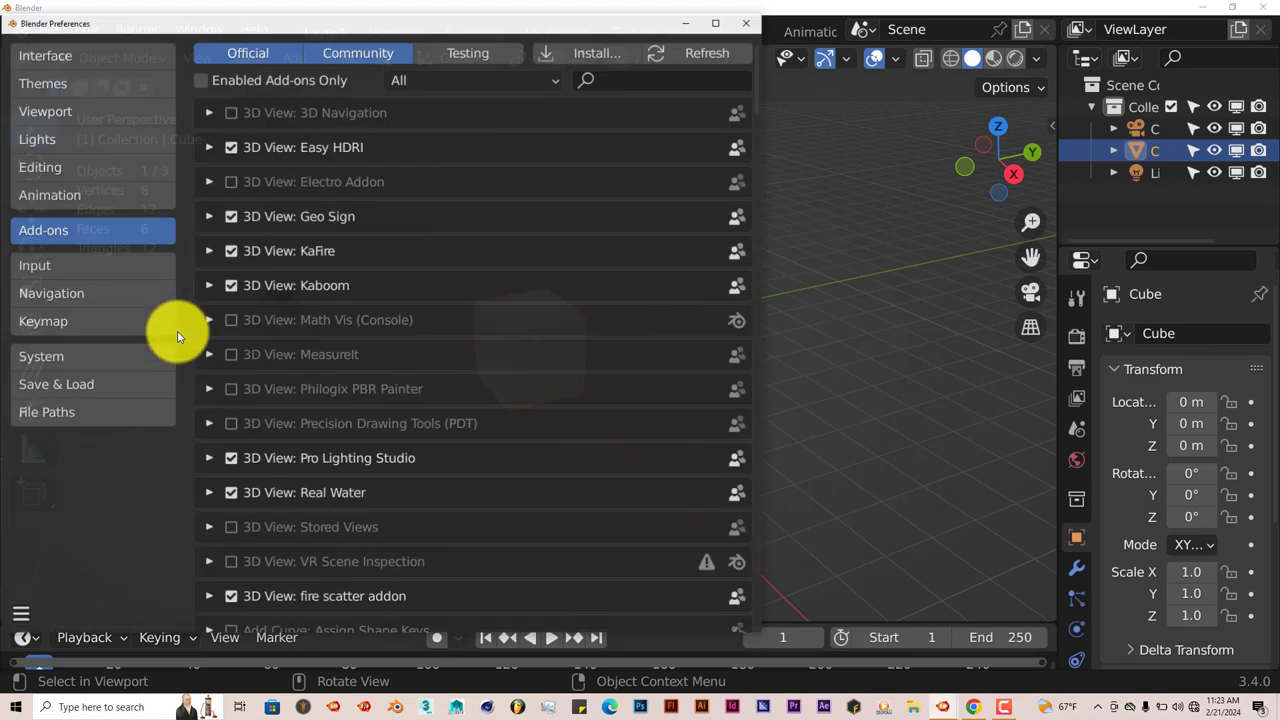
left_click(605, 57)
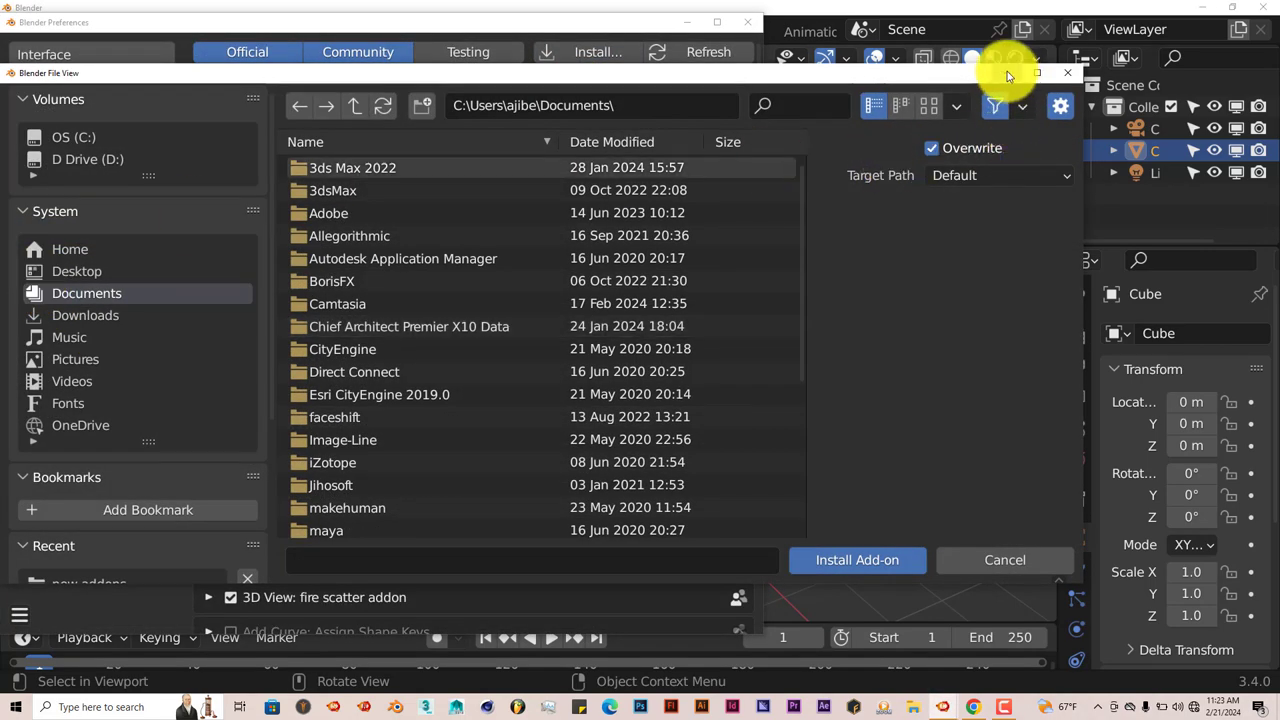
left_click(1067, 73)
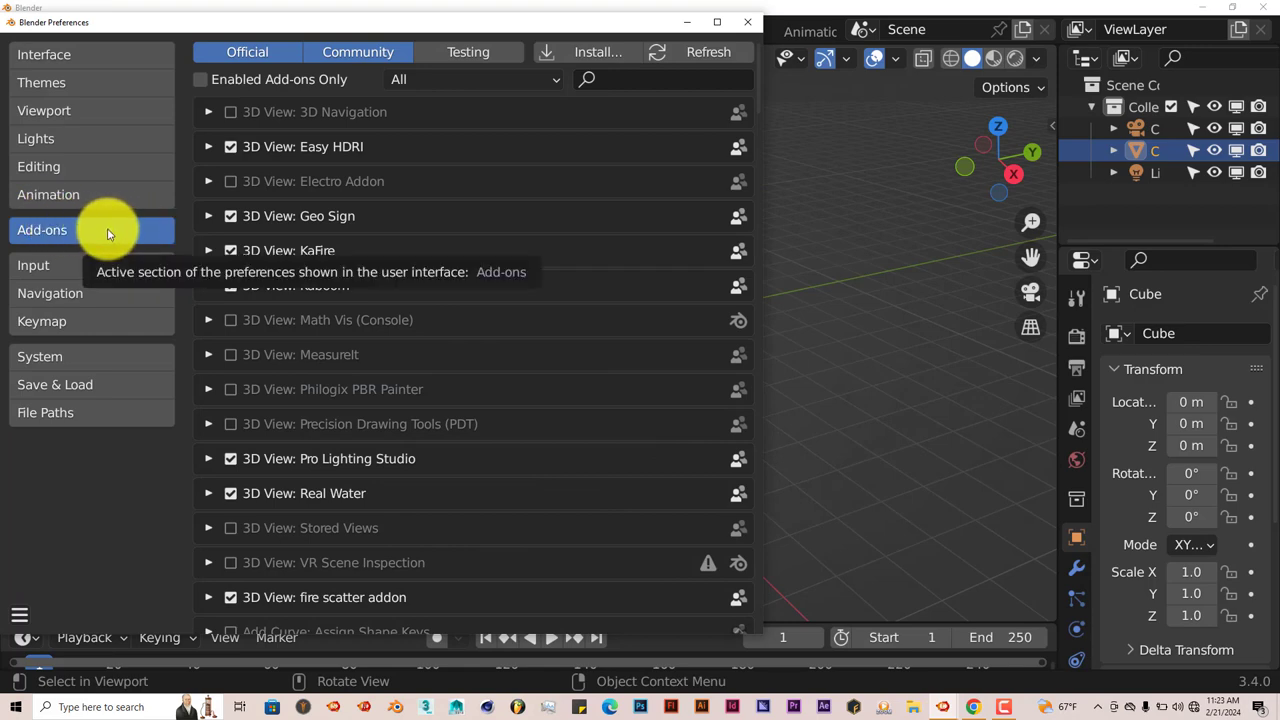
Search the add-ons for 'fire' to confirm fire scatter addon is enabled, then close Preferences
mouse_move(947, 710)
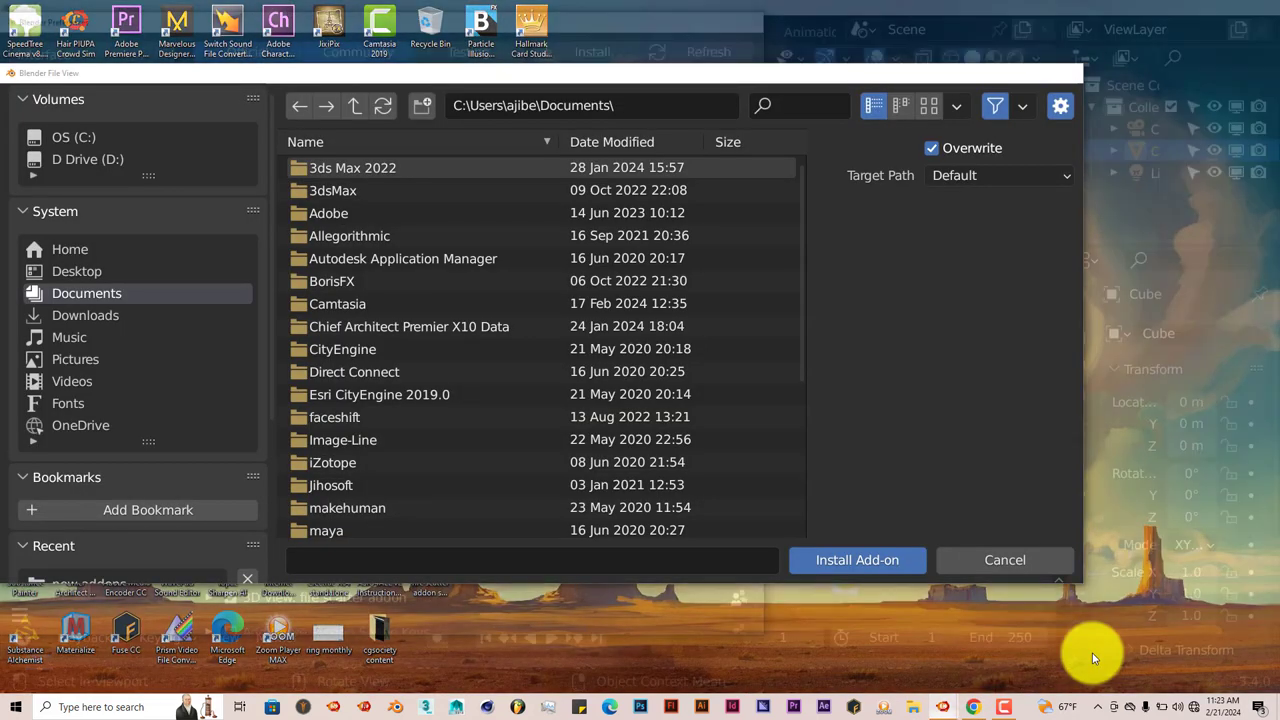
left_click(1094, 651)
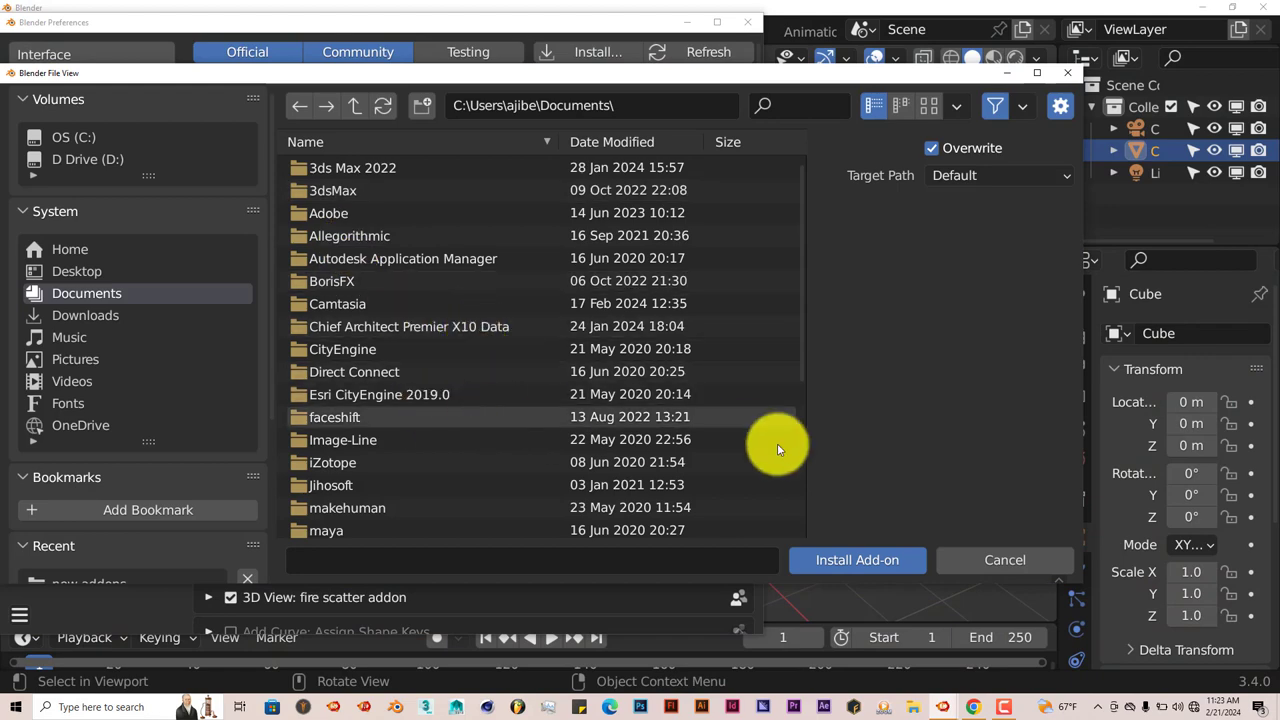
left_click(1068, 76)
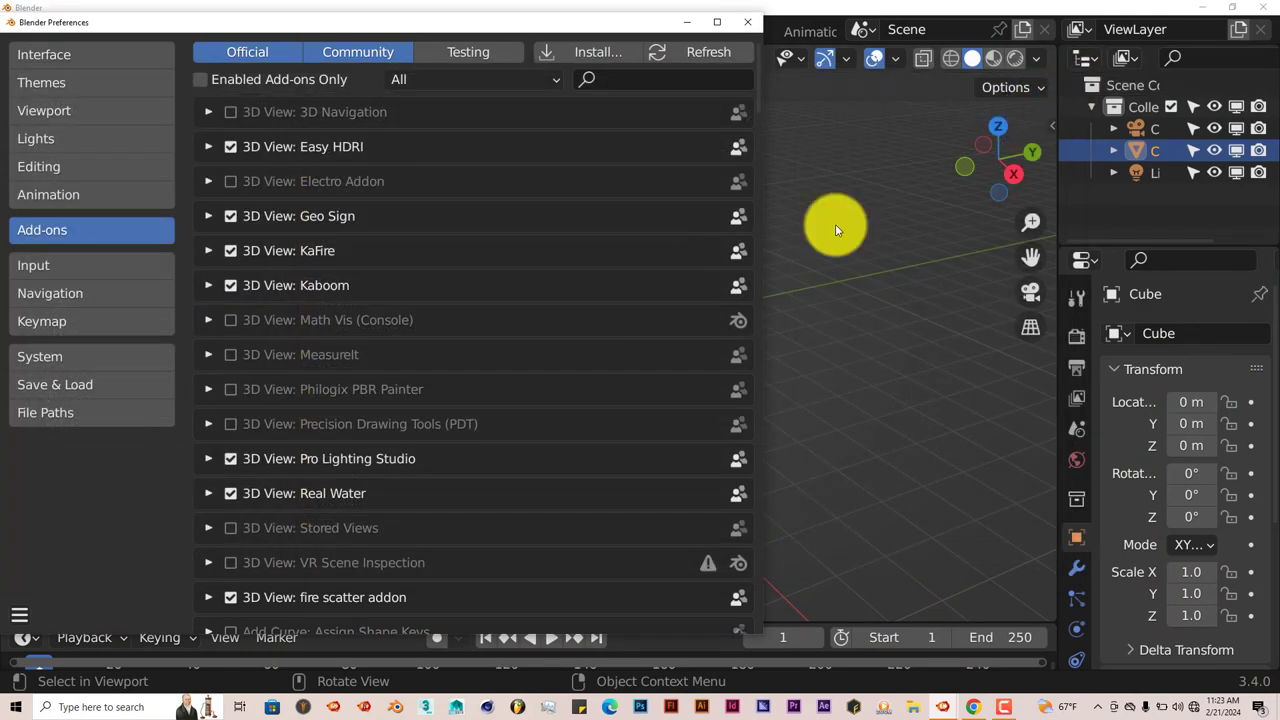
left_click(619, 80)
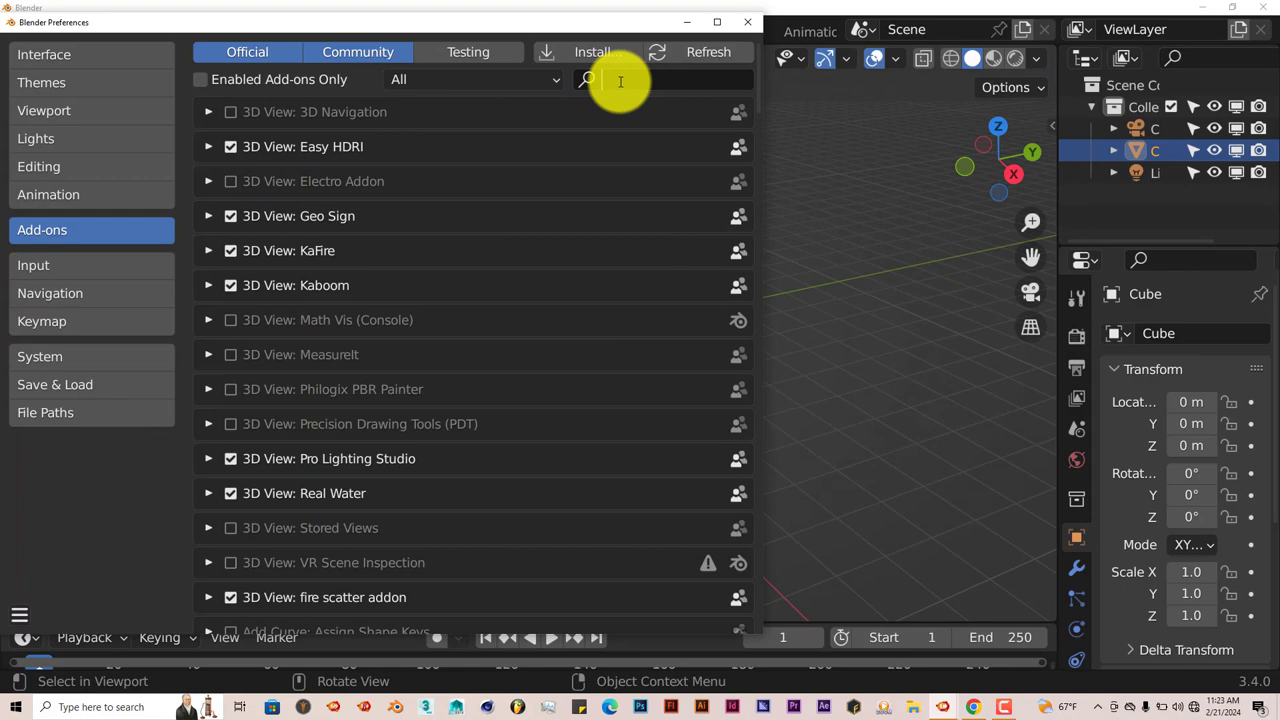
type("fire")
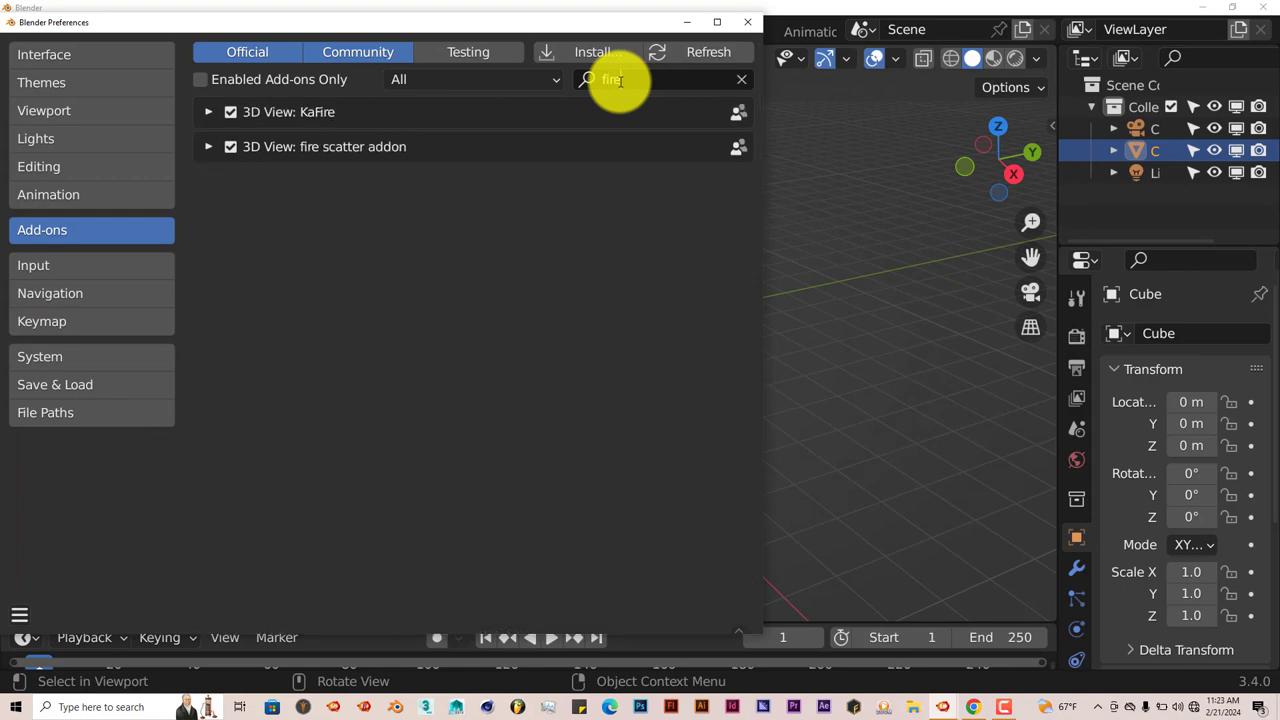
left_click(751, 23)
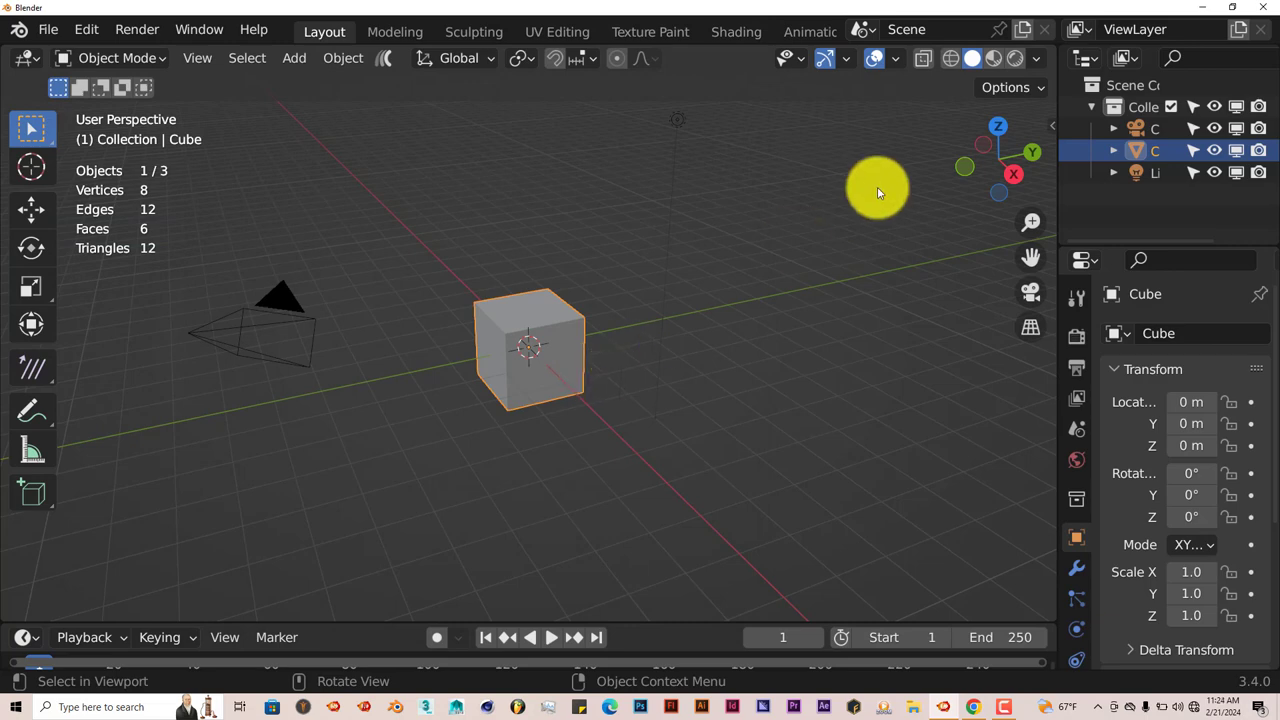
Show the fire scatter tab in the sidebar and zoom and orbit closer to the cube
left_click(1052, 124)
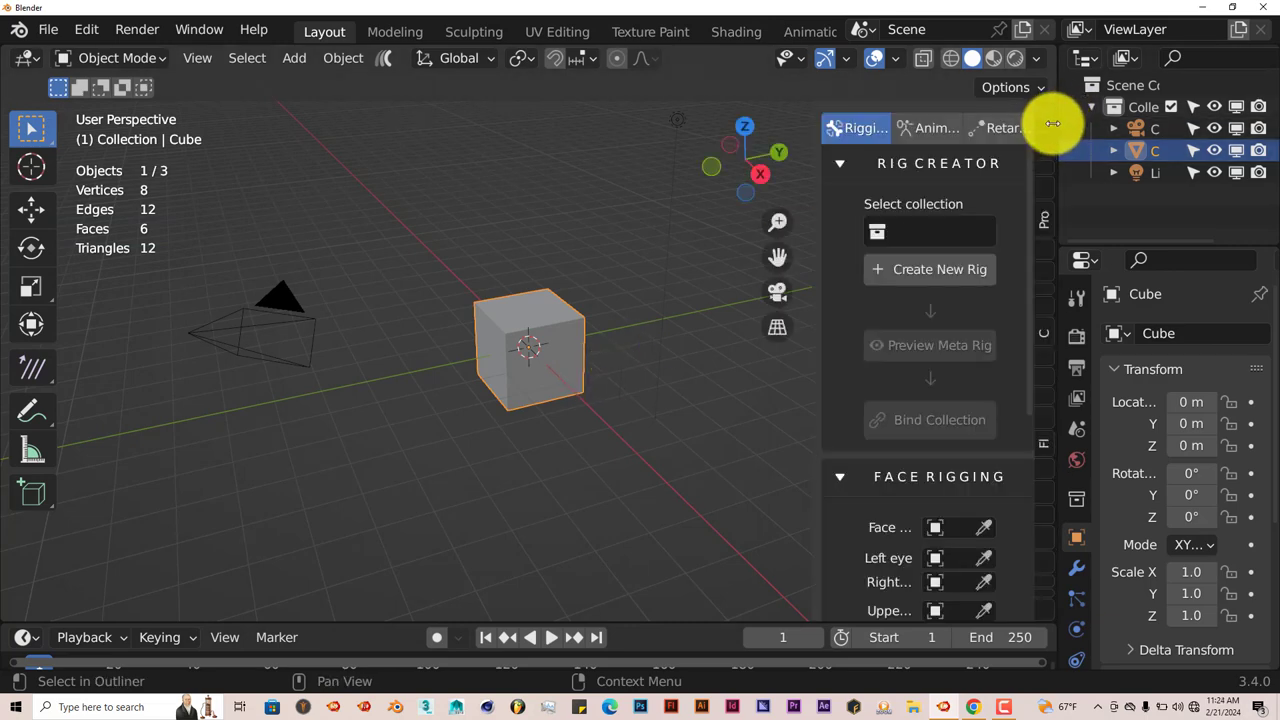
left_click(1043, 598)
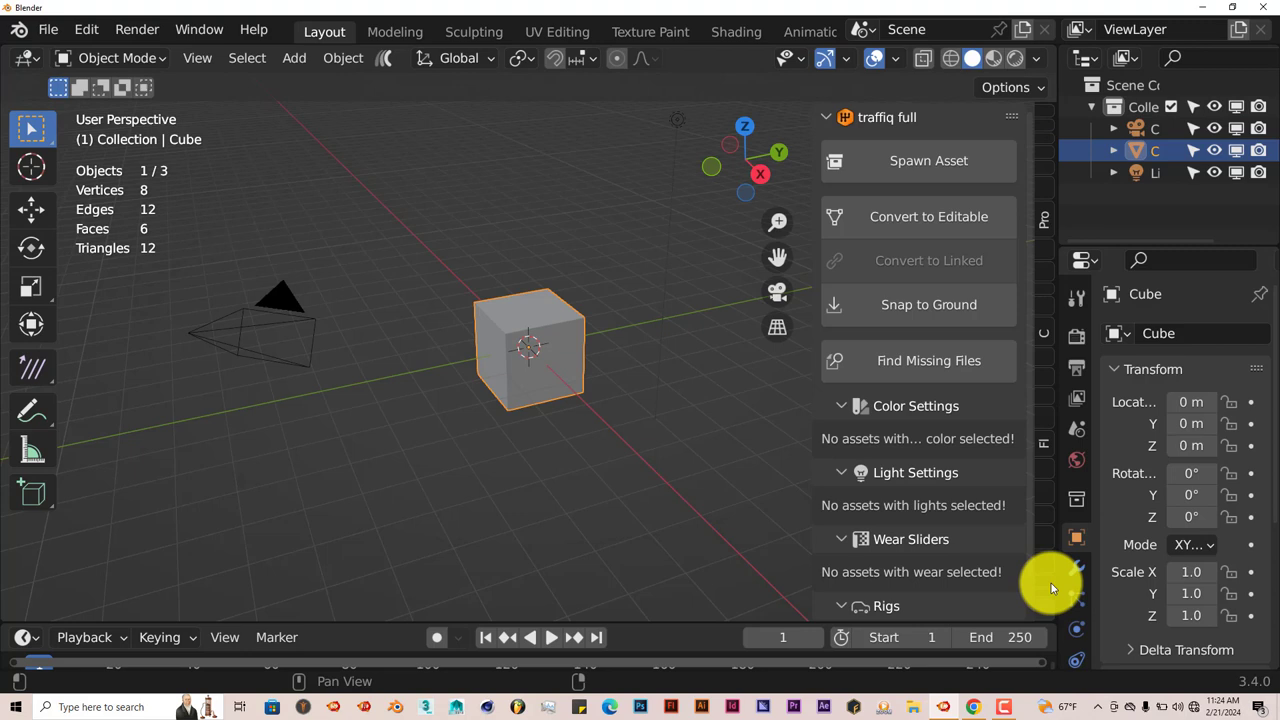
left_click(1046, 589)
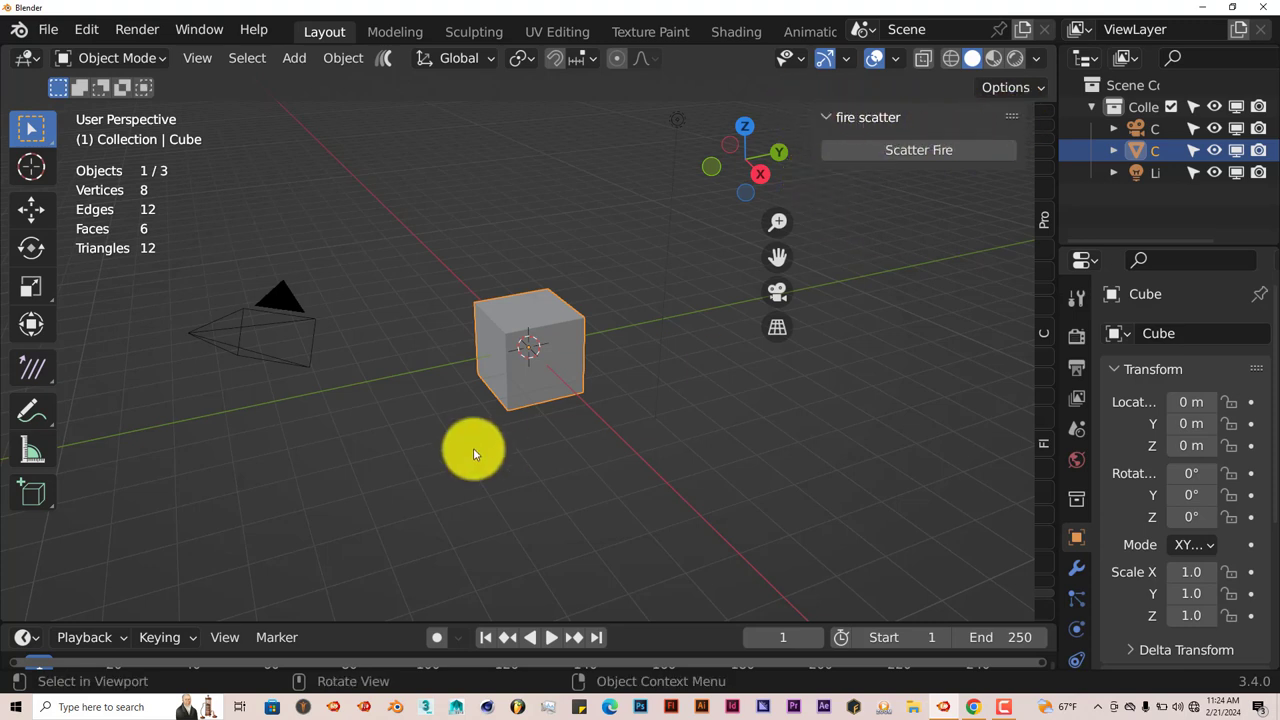
scroll(474, 454, "up", 3)
middle_click_drag(471, 449, 519, 445)
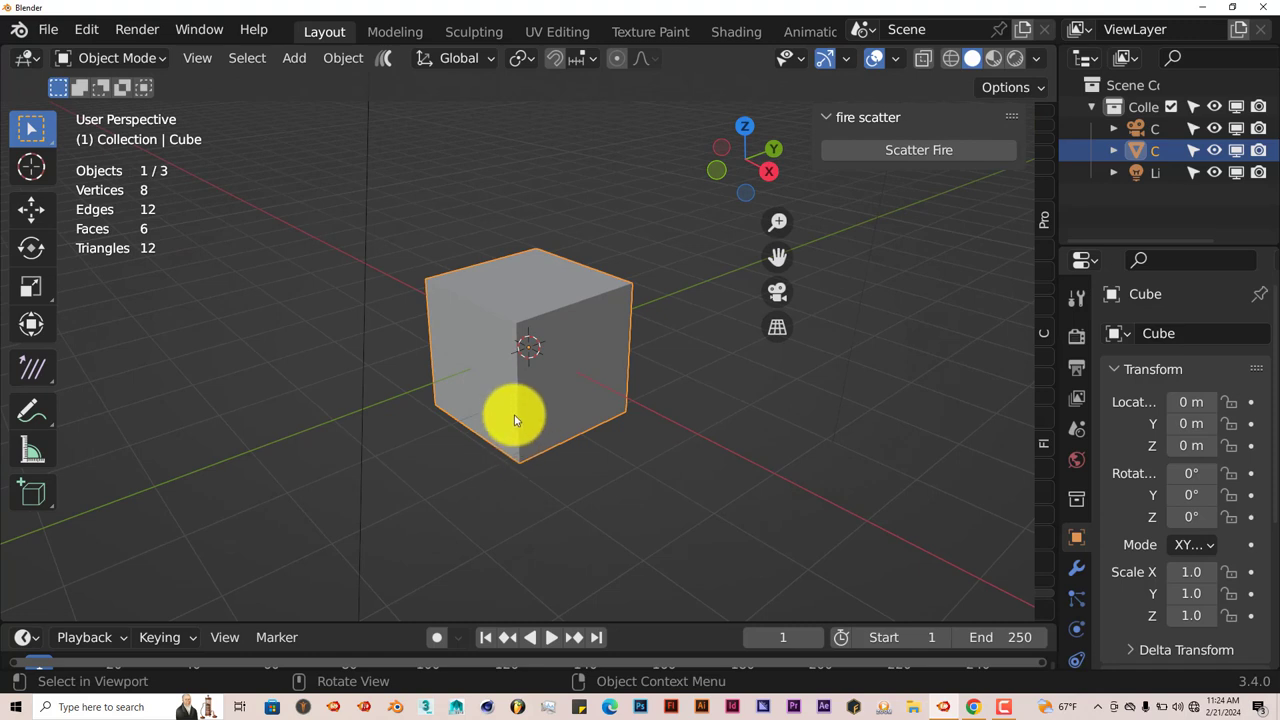
Run Scatter Fire to cover the default cube with fire
left_click(915, 151)
middle_click_drag(640, 440, 607, 384)
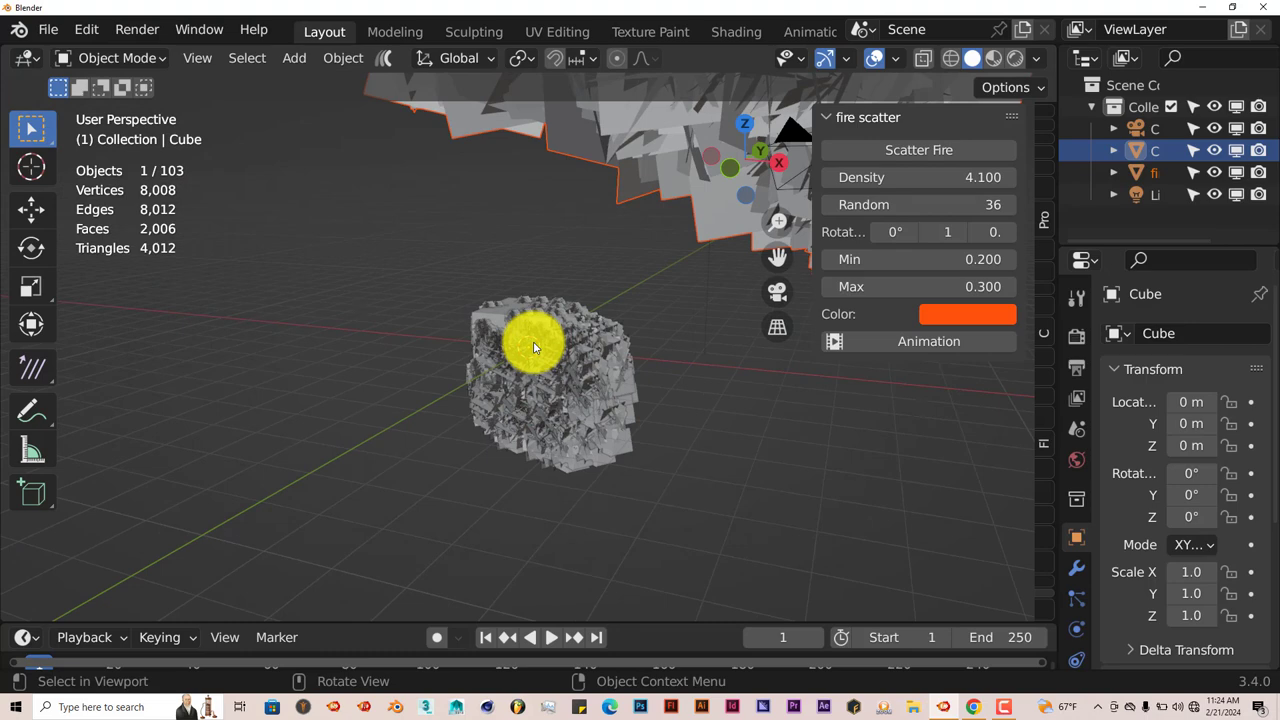
middle_click_drag(560, 380, 580, 375)
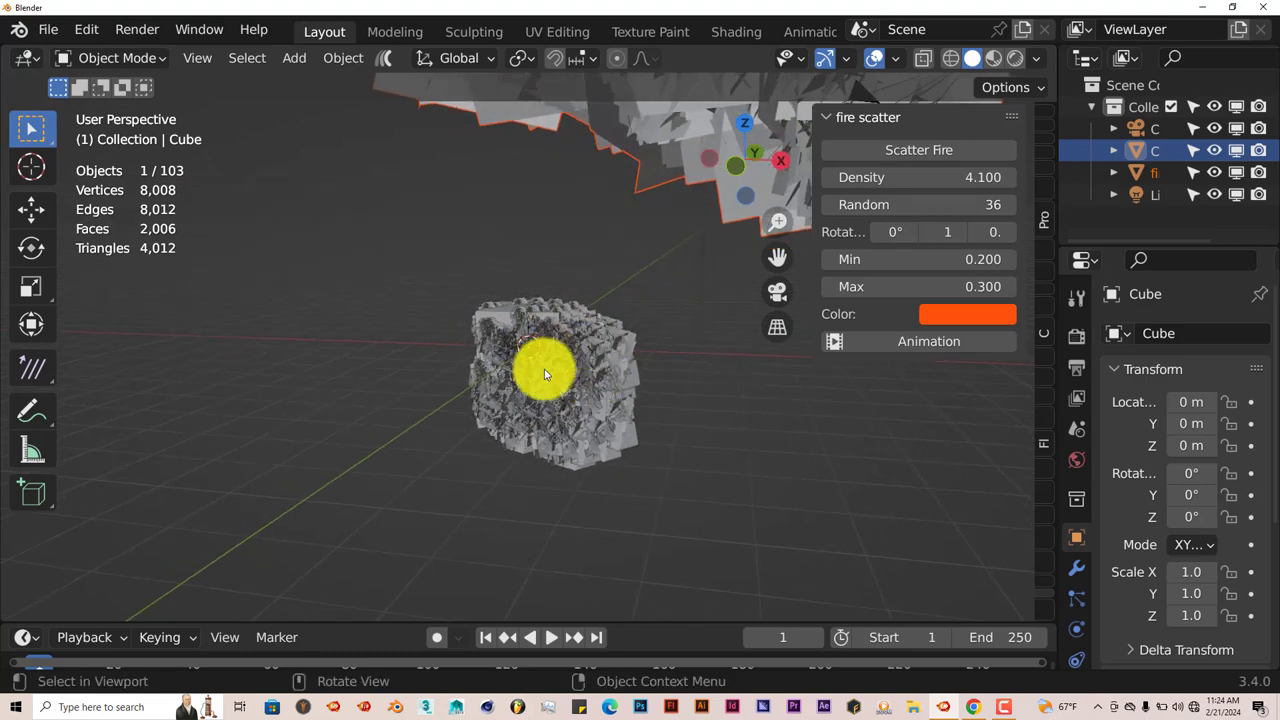
scroll(588, 457, "down", 2)
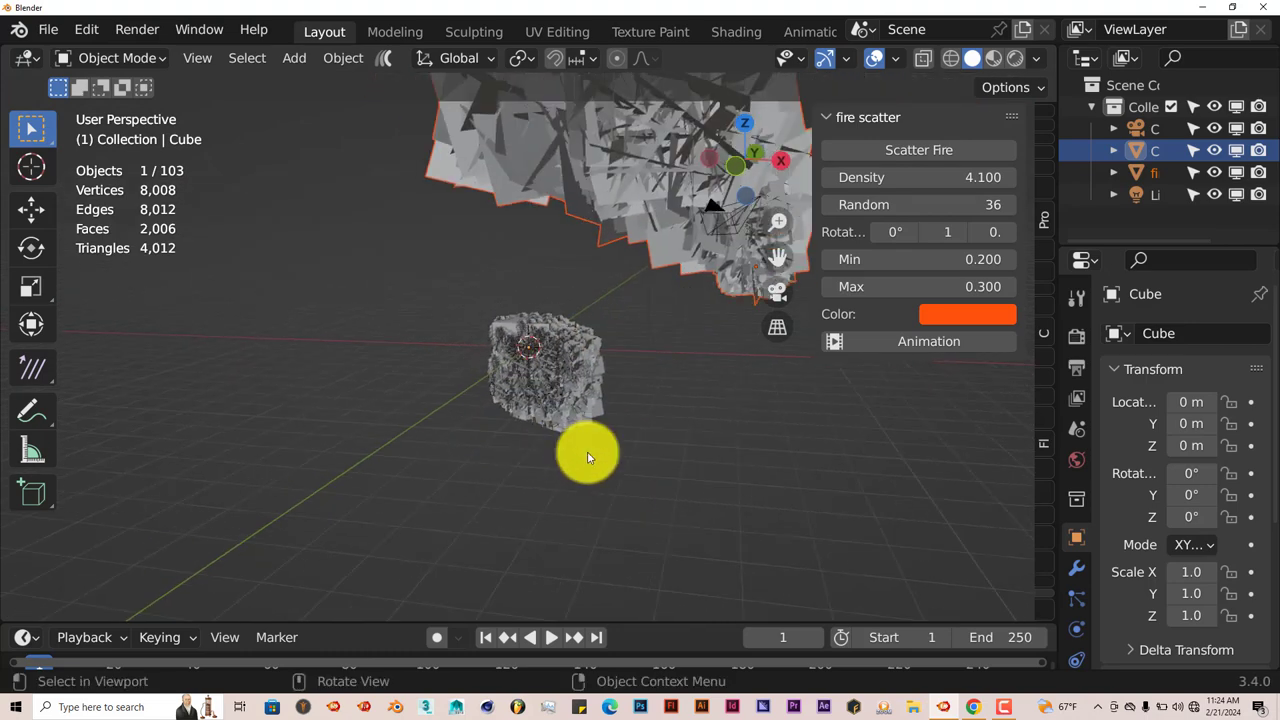
scroll(587, 457, "down", 1)
Show the cube's fire scatter modifier, widen the properties editors, and switch to Material Preview shading
left_click(1074, 567)
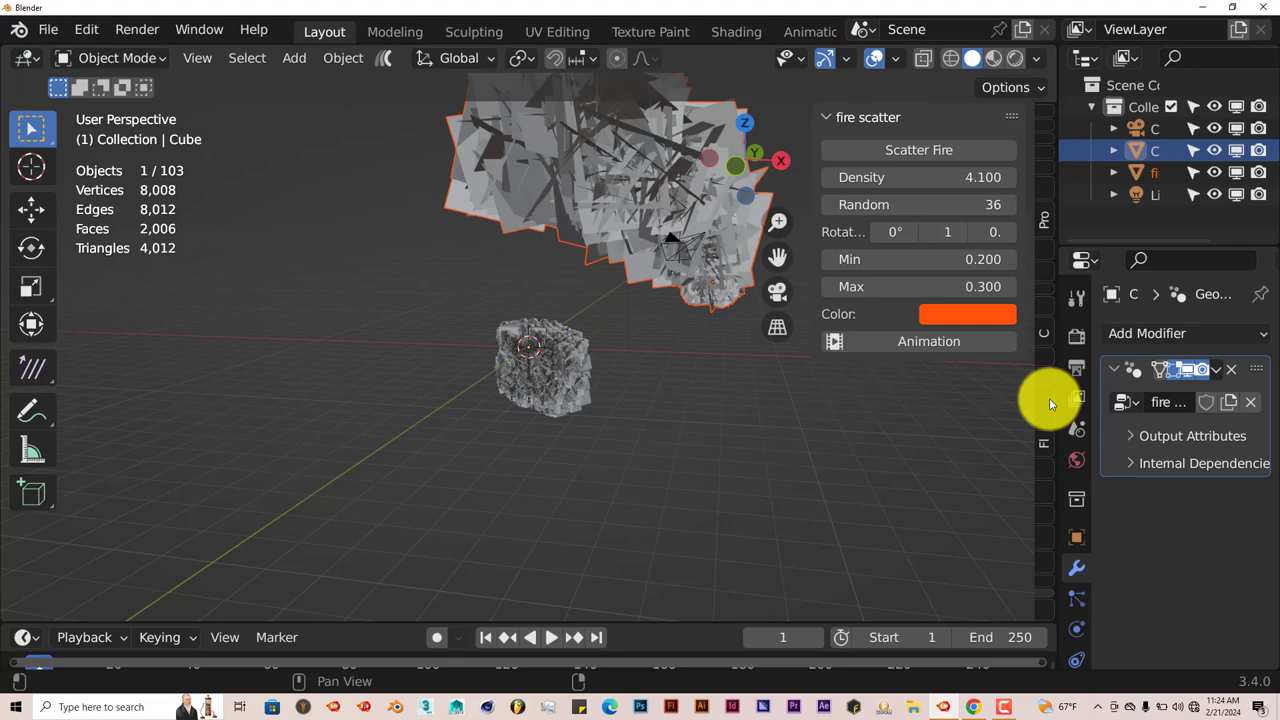
left_click_drag(1054, 395, 971, 400)
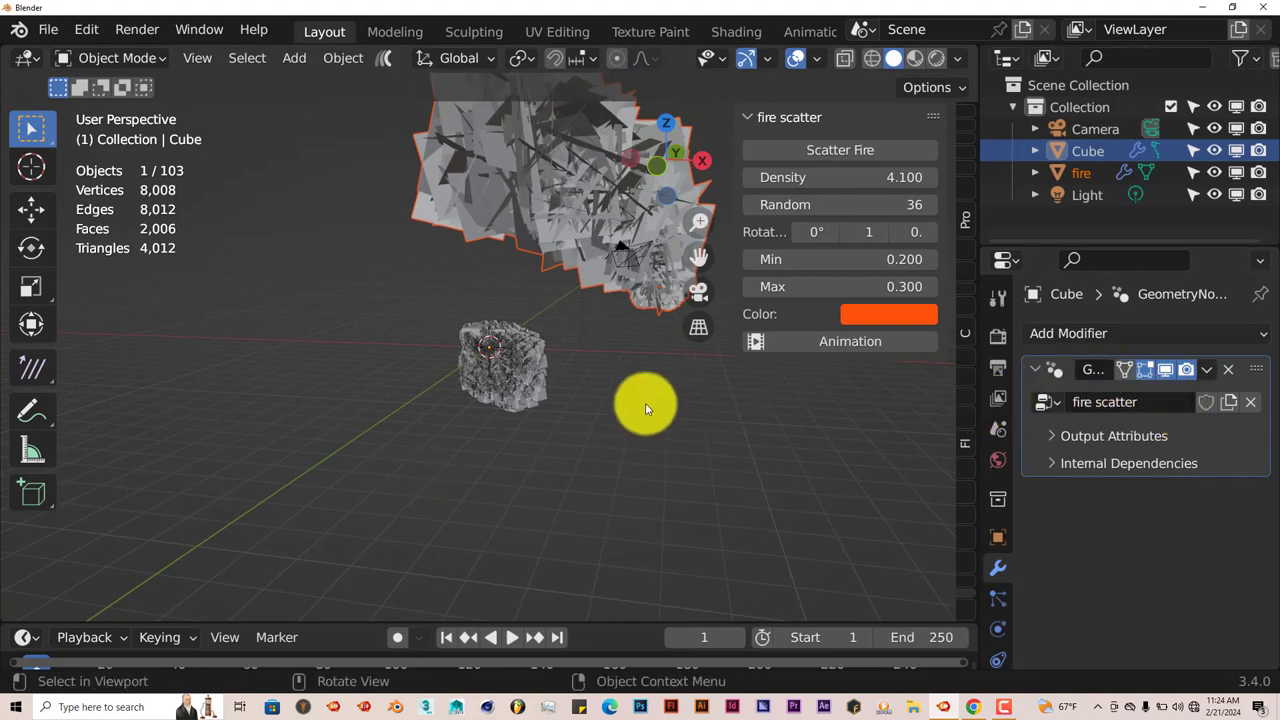
scroll(640, 407, "down", 2)
middle_click_drag(634, 412, 399, 190)
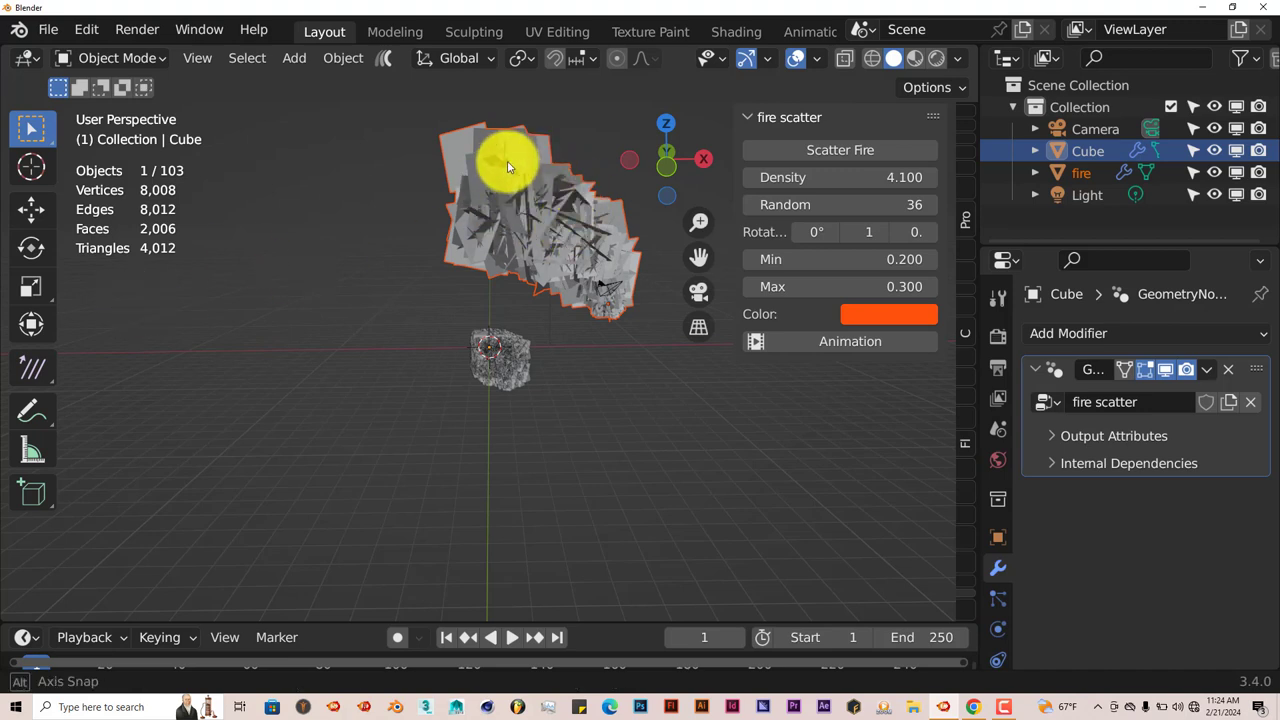
middle_click_drag(500, 157, 545, 225)
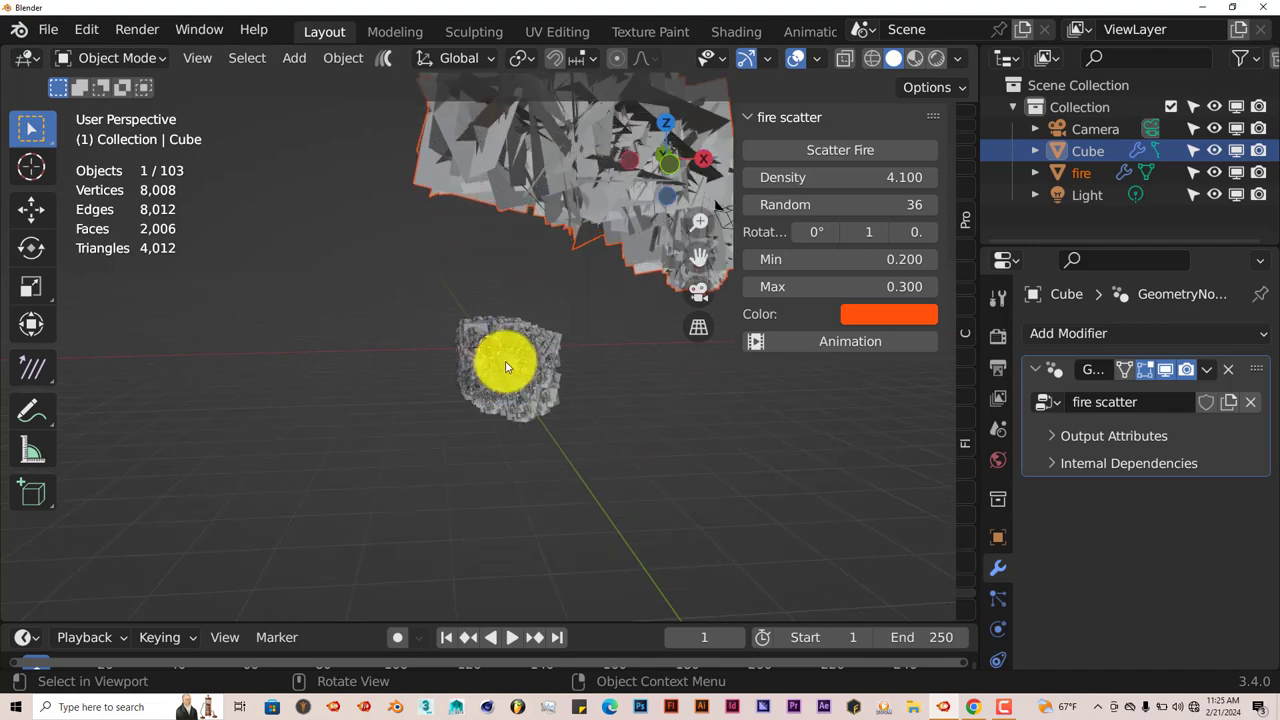
left_click(914, 58)
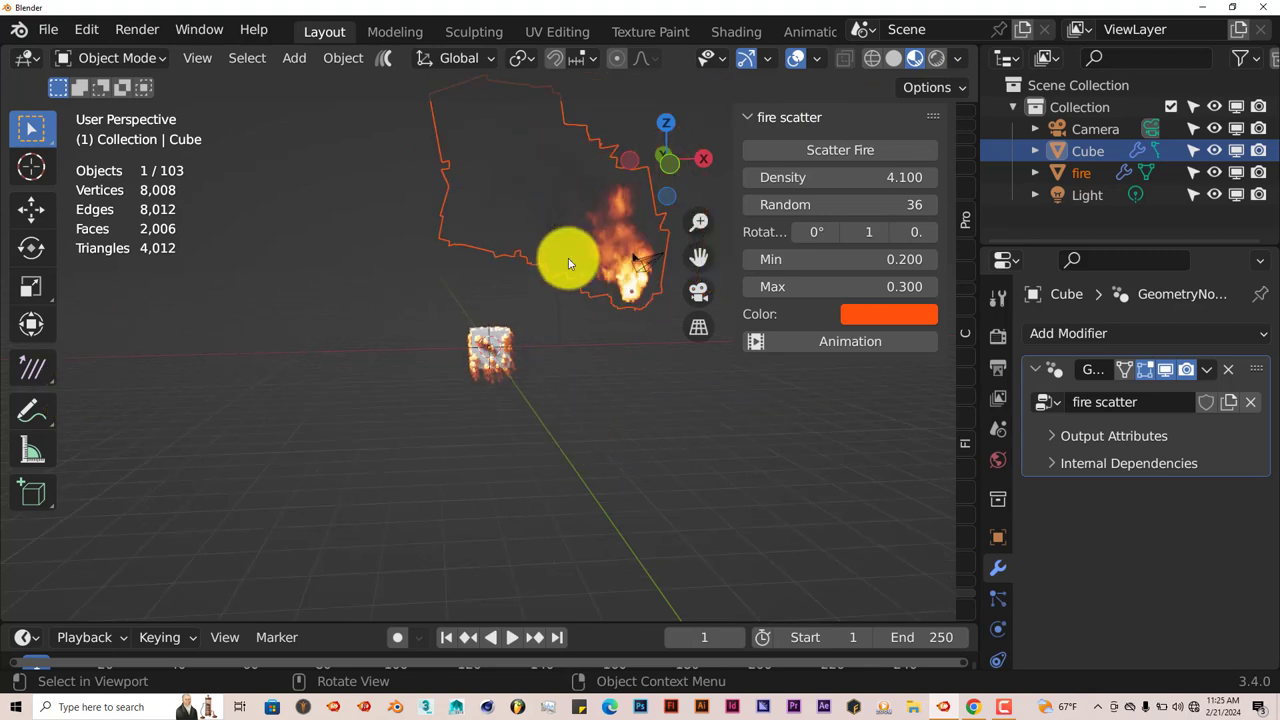
Move the separate fire object away along X with the Move tool and play the flame animation
left_click(31, 208)
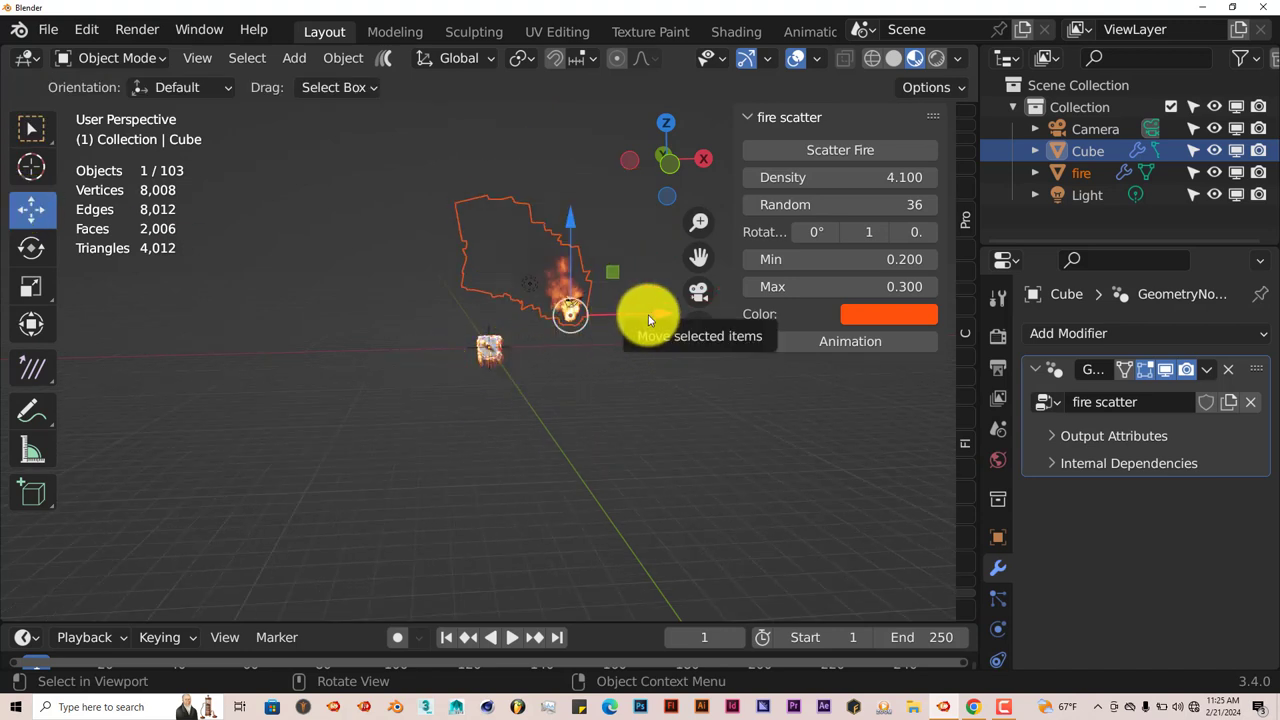
left_click_drag(649, 319, 186, 400)
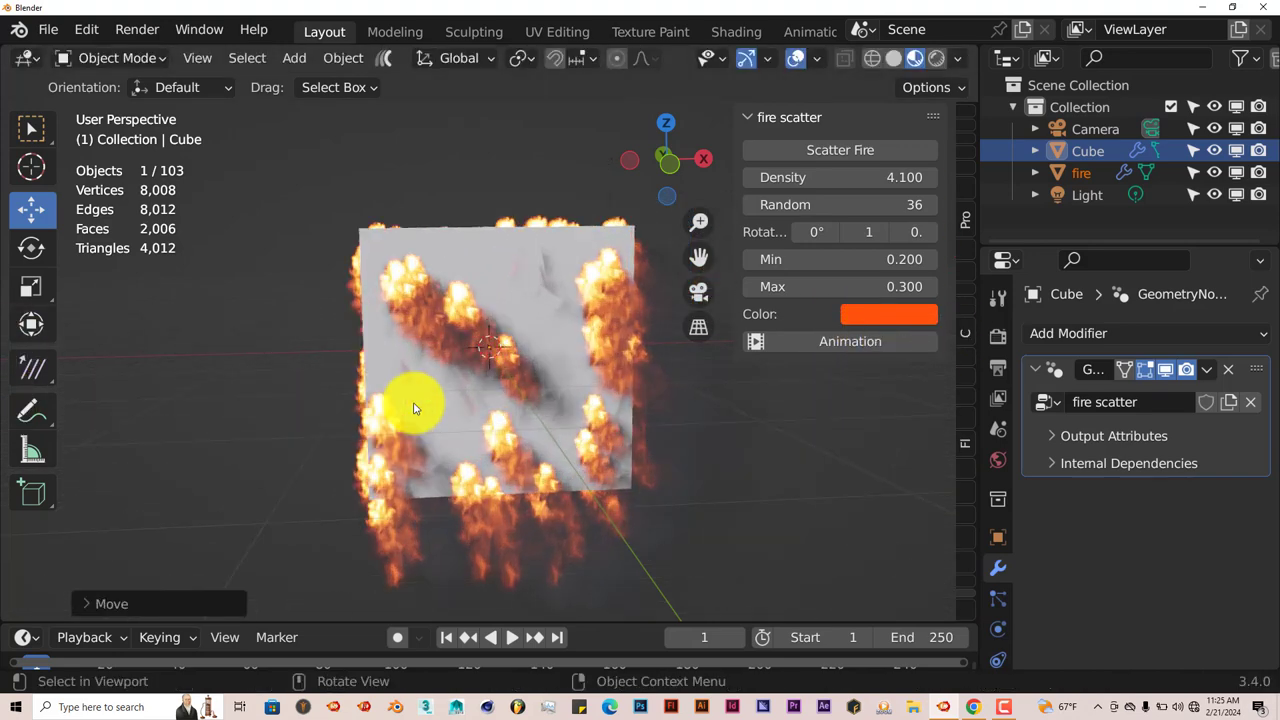
left_click(786, 345)
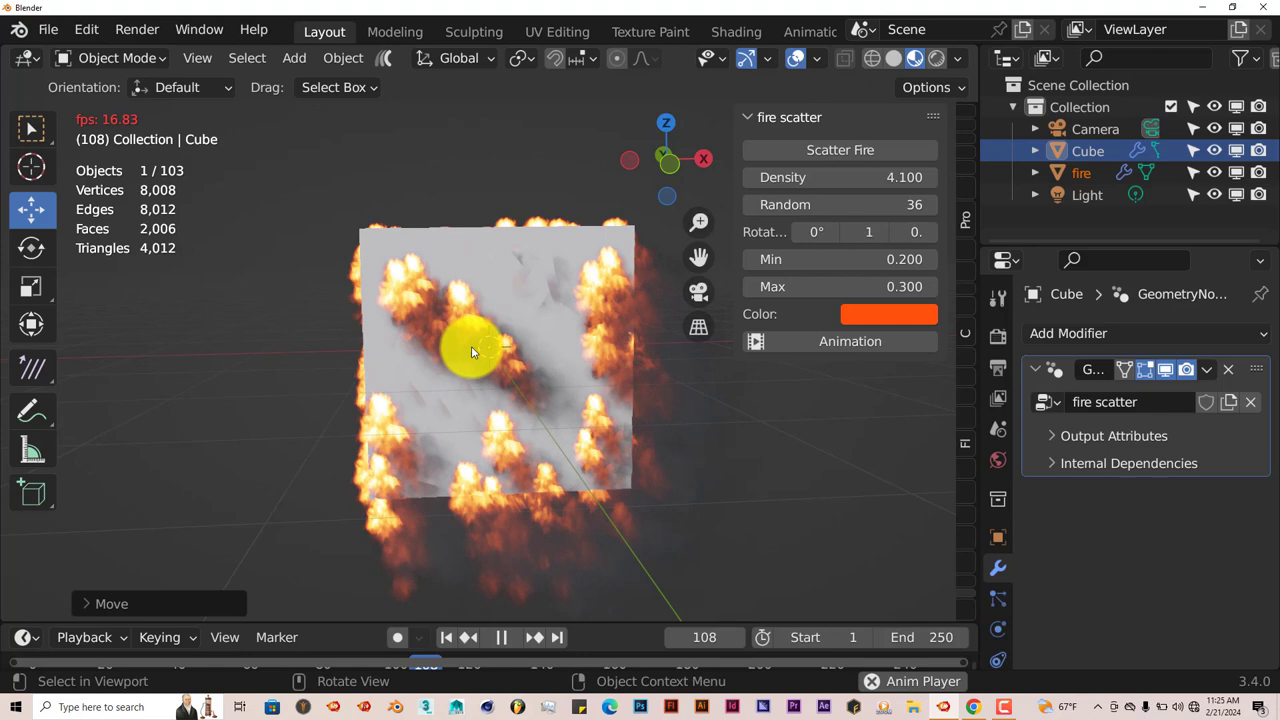
Stop the flame animation at frame 141
left_click(806, 347)
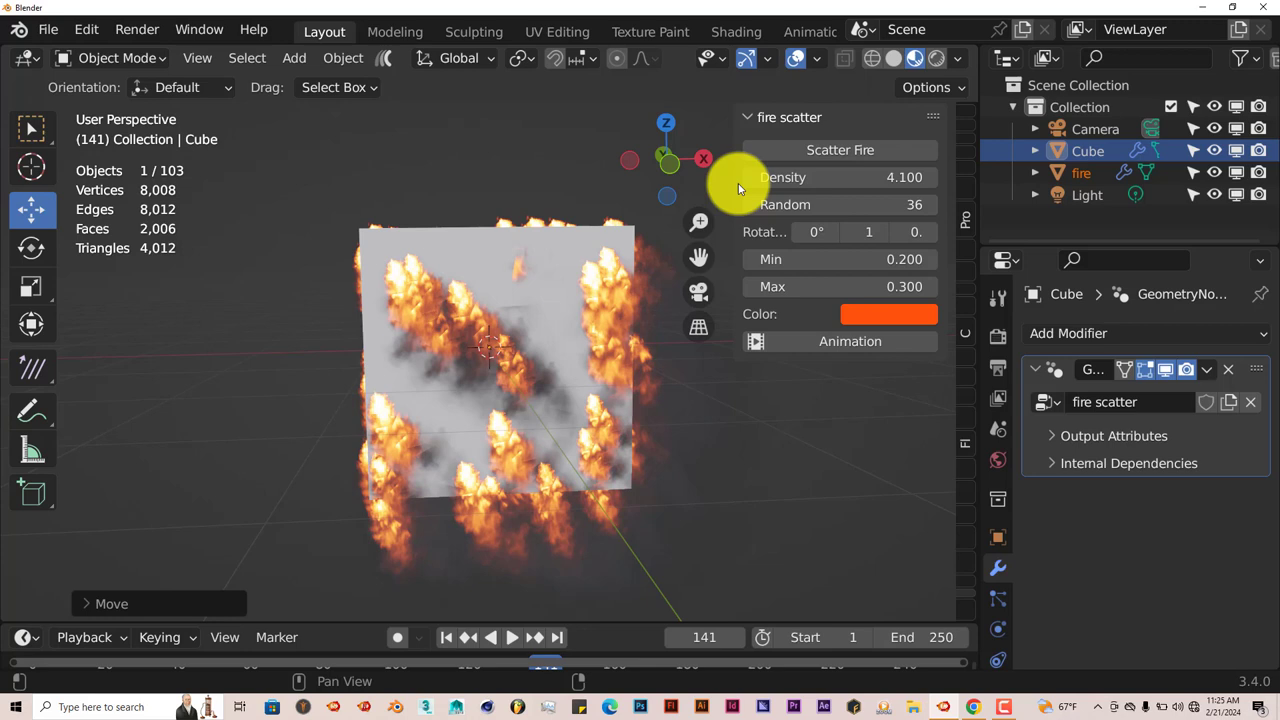
Widen the fire scatter panel and set Density to 1.000 for sparser flames
left_click_drag(733, 185, 690, 185)
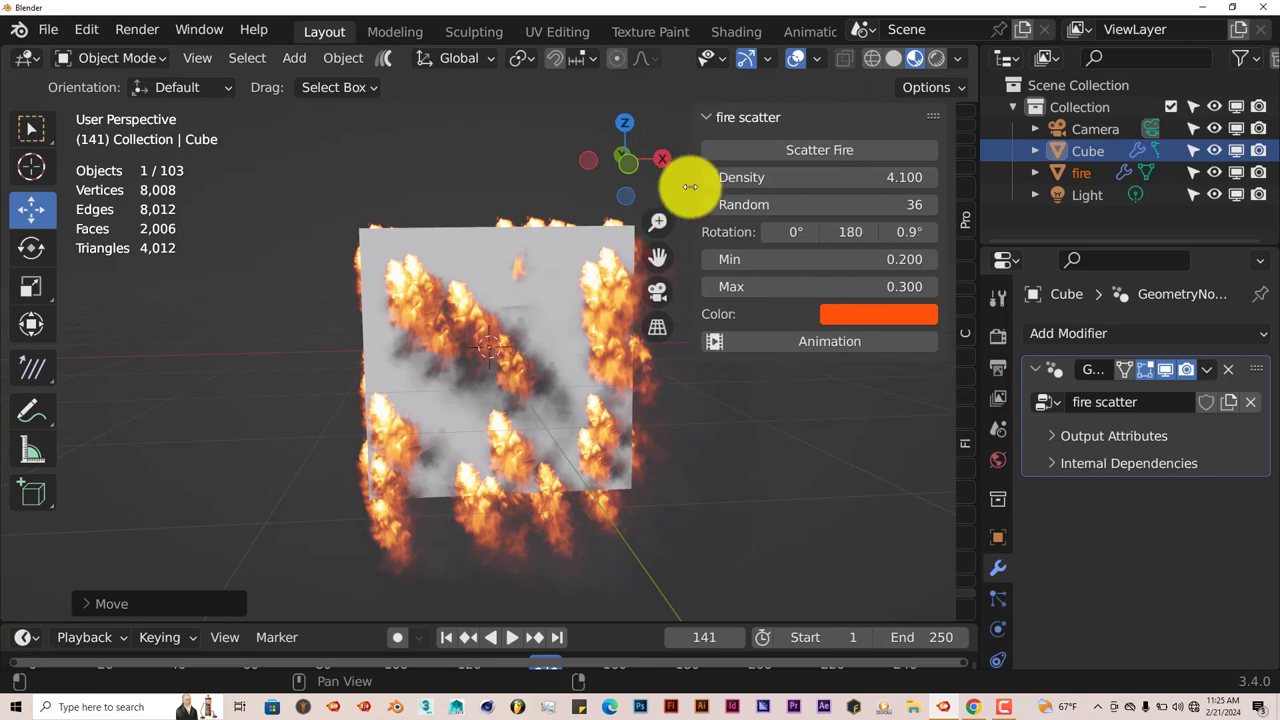
scroll(487, 363, "down", 2)
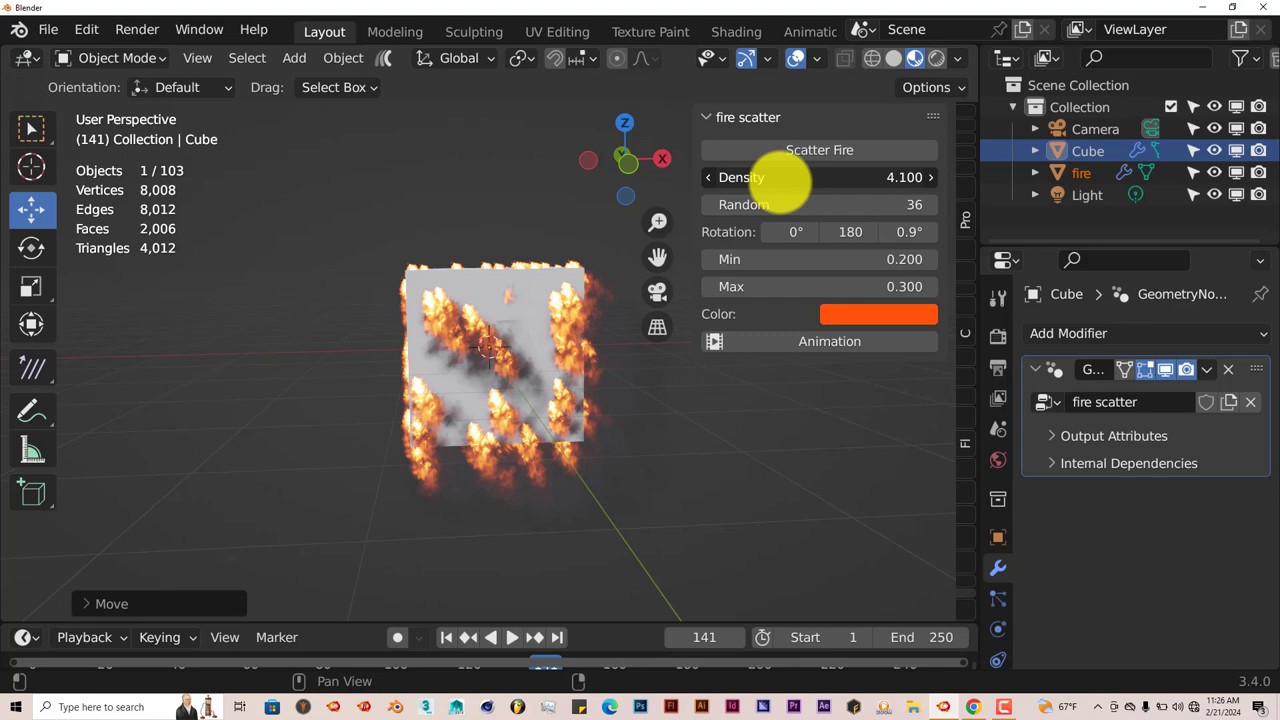
key("Return")
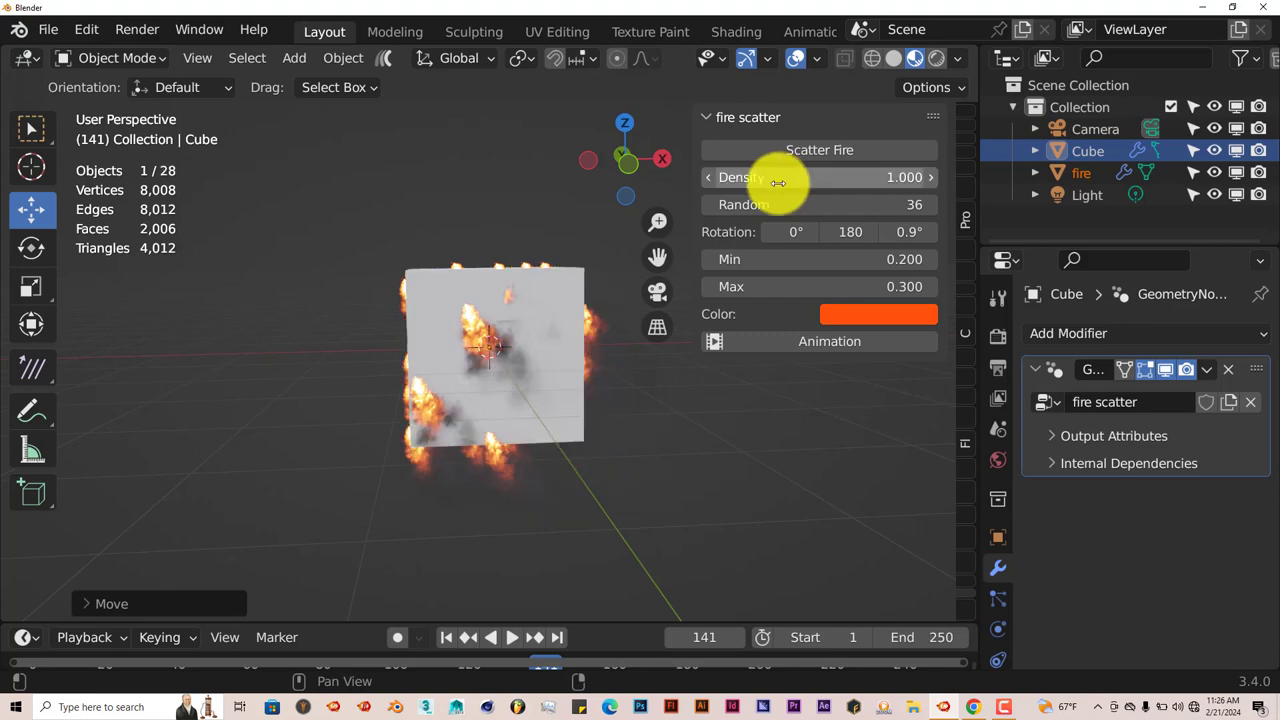
mouse_move(514, 366)
middle_mouse_down()
mouse_move(357, 380)
mouse_move(434, 391)
mouse_move(500, 363)
mouse_move(573, 370)
mouse_move(531, 403)
mouse_move(514, 386)
middle_mouse_up()
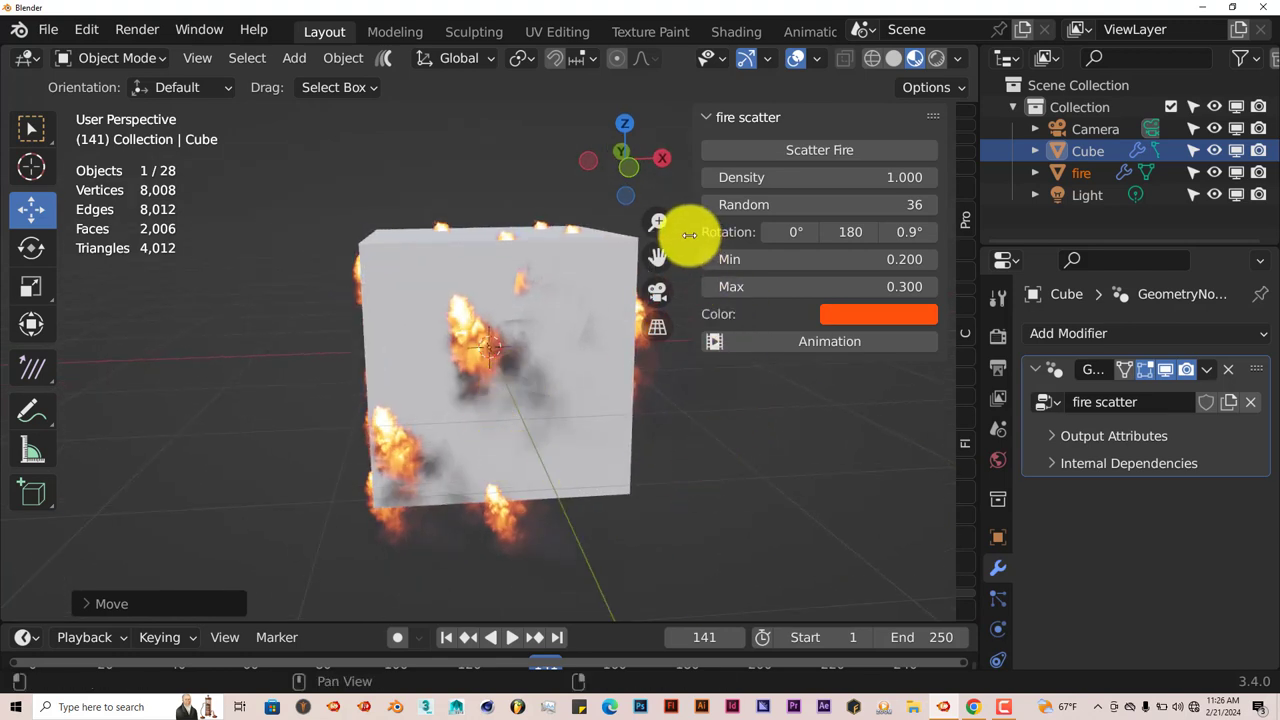
left_click_drag(688, 235, 679, 236)
scroll(480, 380, "down", 1)
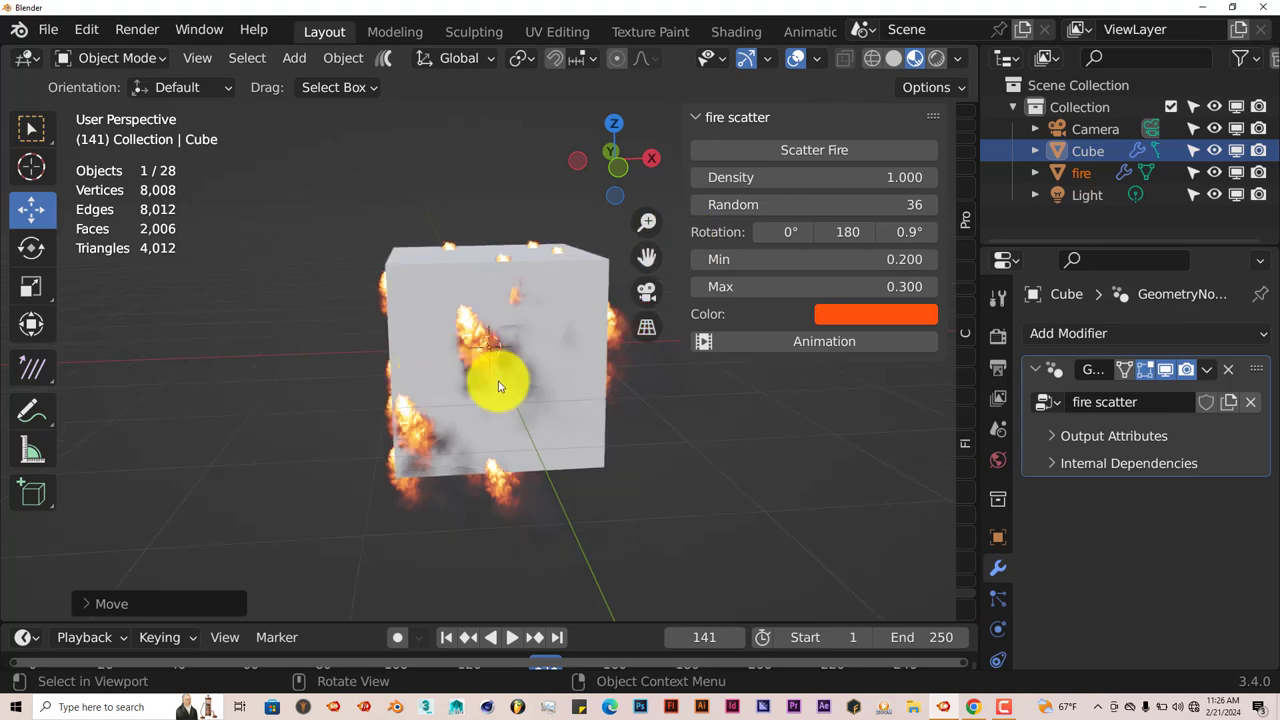
Set the flames' X rotation to -180, then play and stop the animation to check
left_click(786, 231)
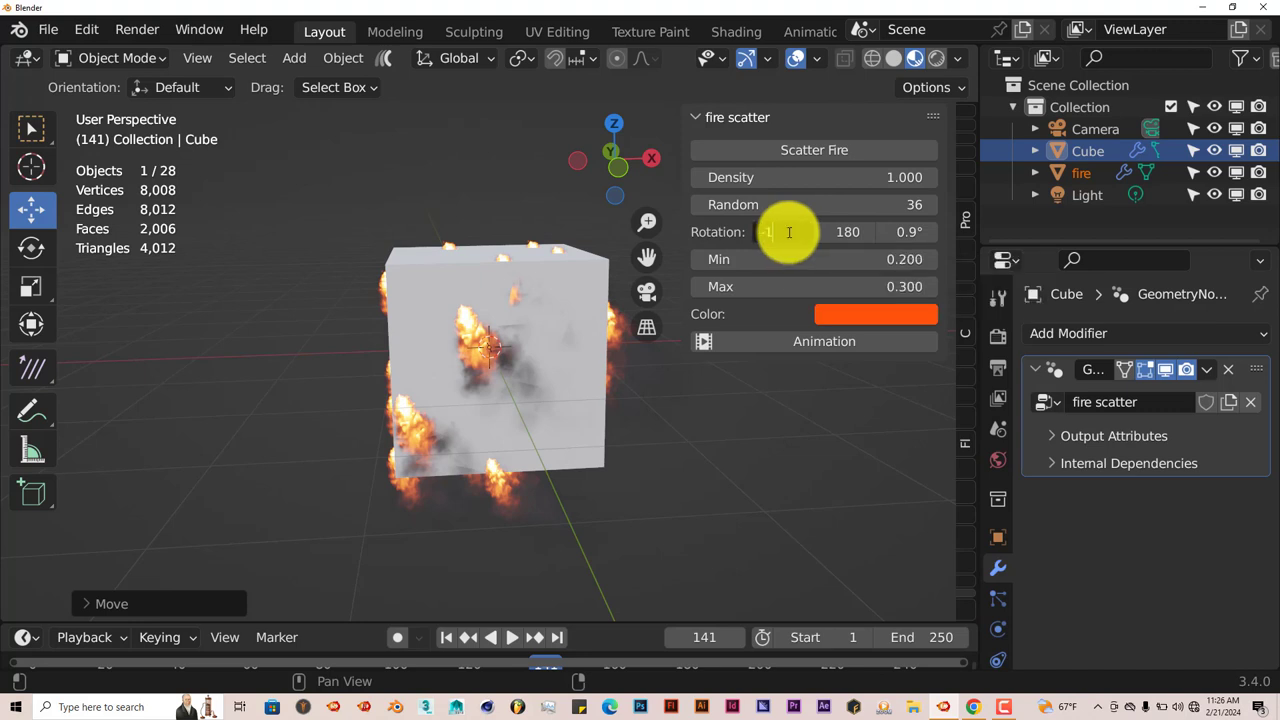
type("-180")
key("Return")
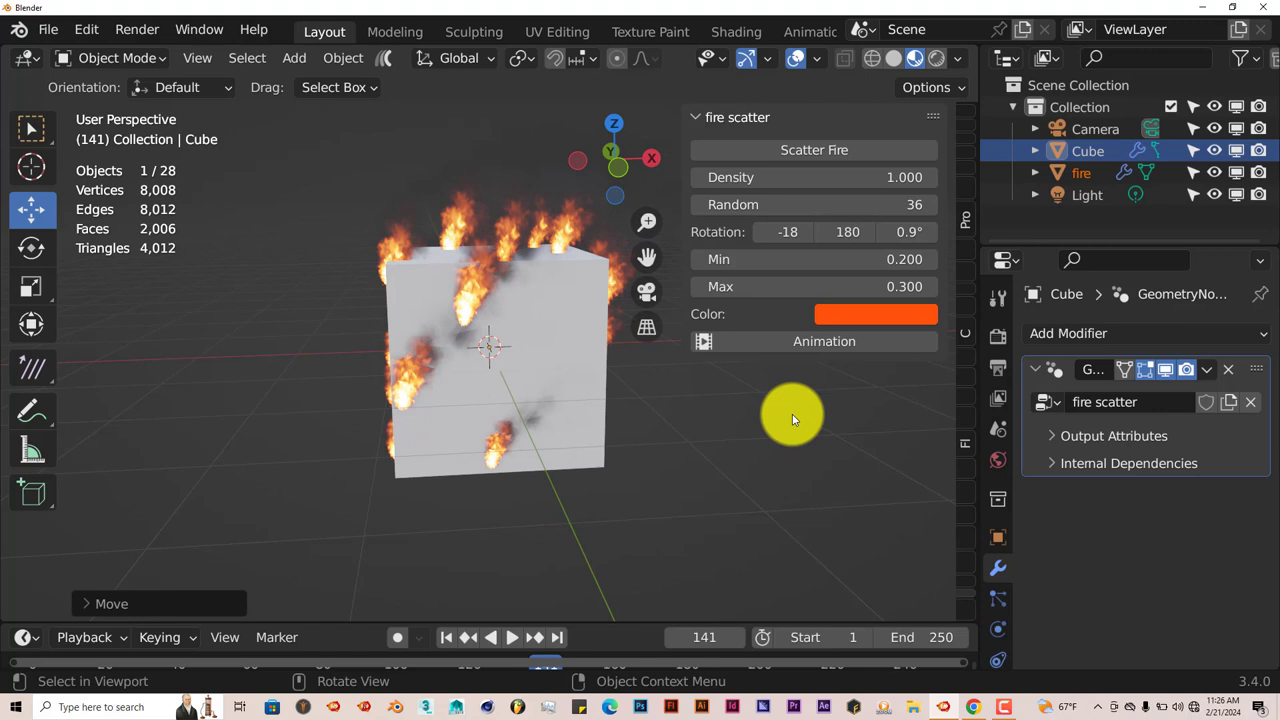
left_click(800, 350)
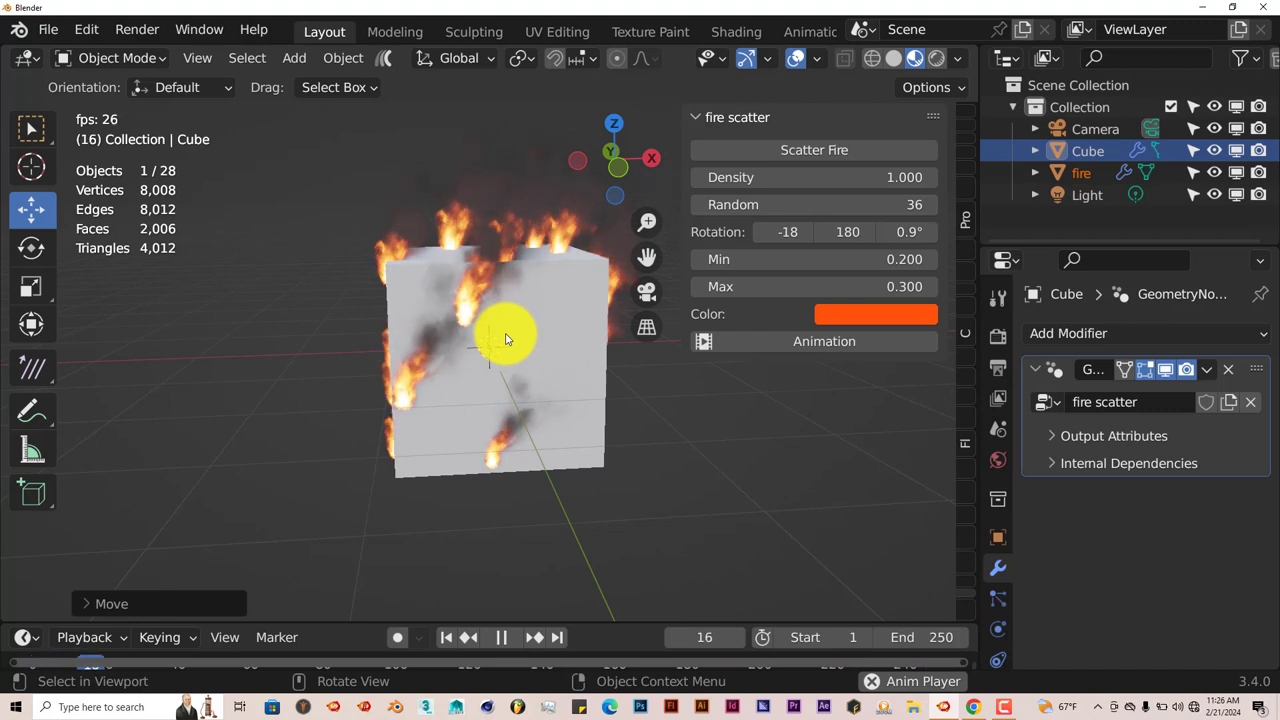
left_click(755, 345)
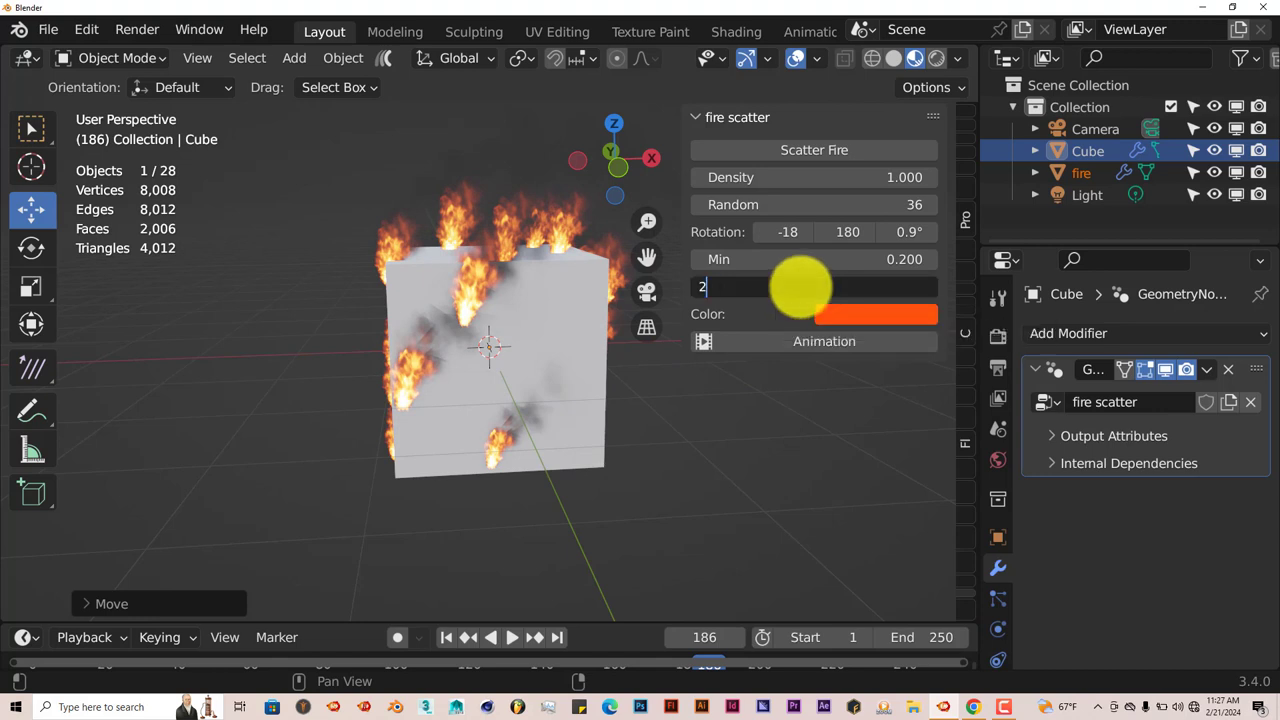
Set the Max flame size to 2.000 and play the animation, orbiting around the burning cube
key("Return")
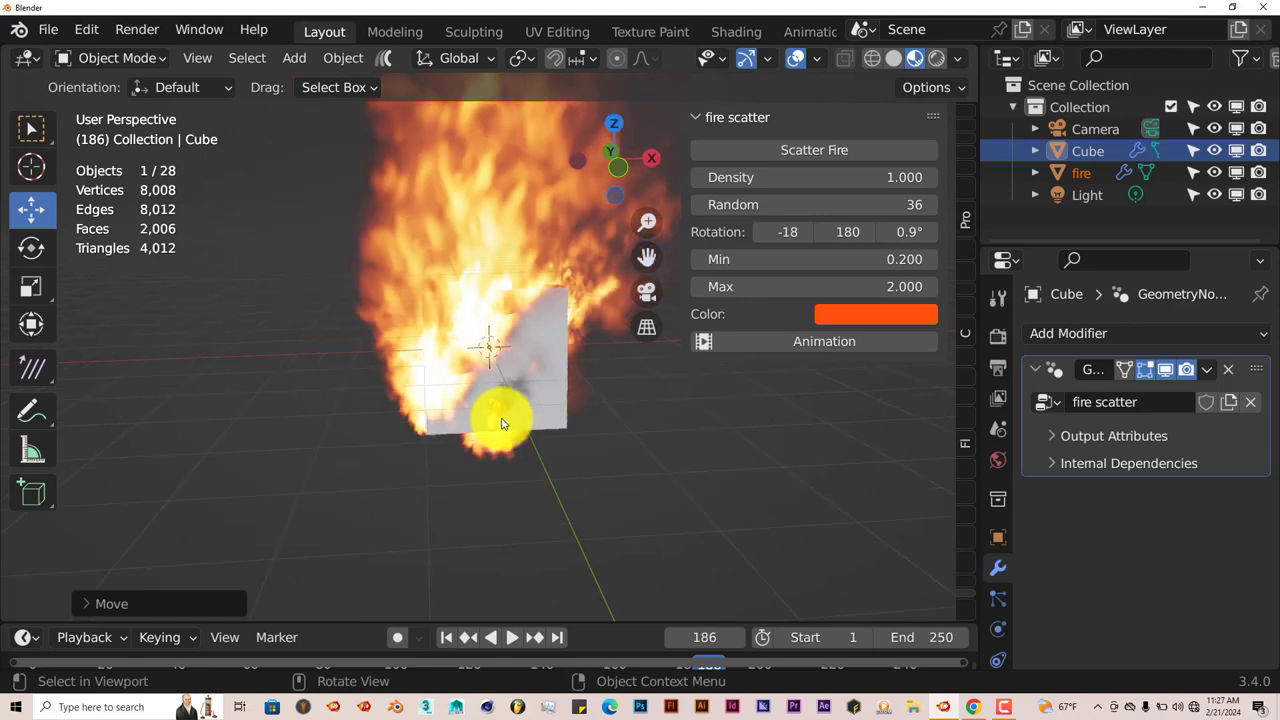
left_click(758, 348)
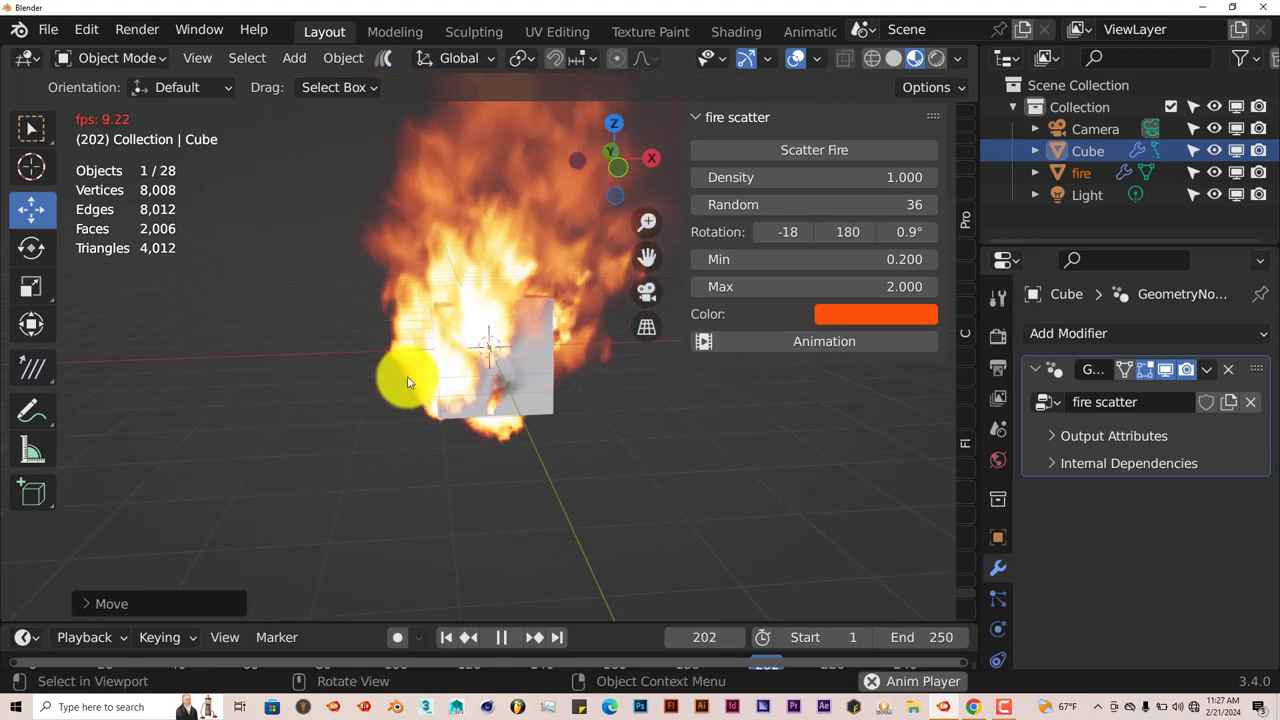
middle_click_drag(513, 424, 475, 430)
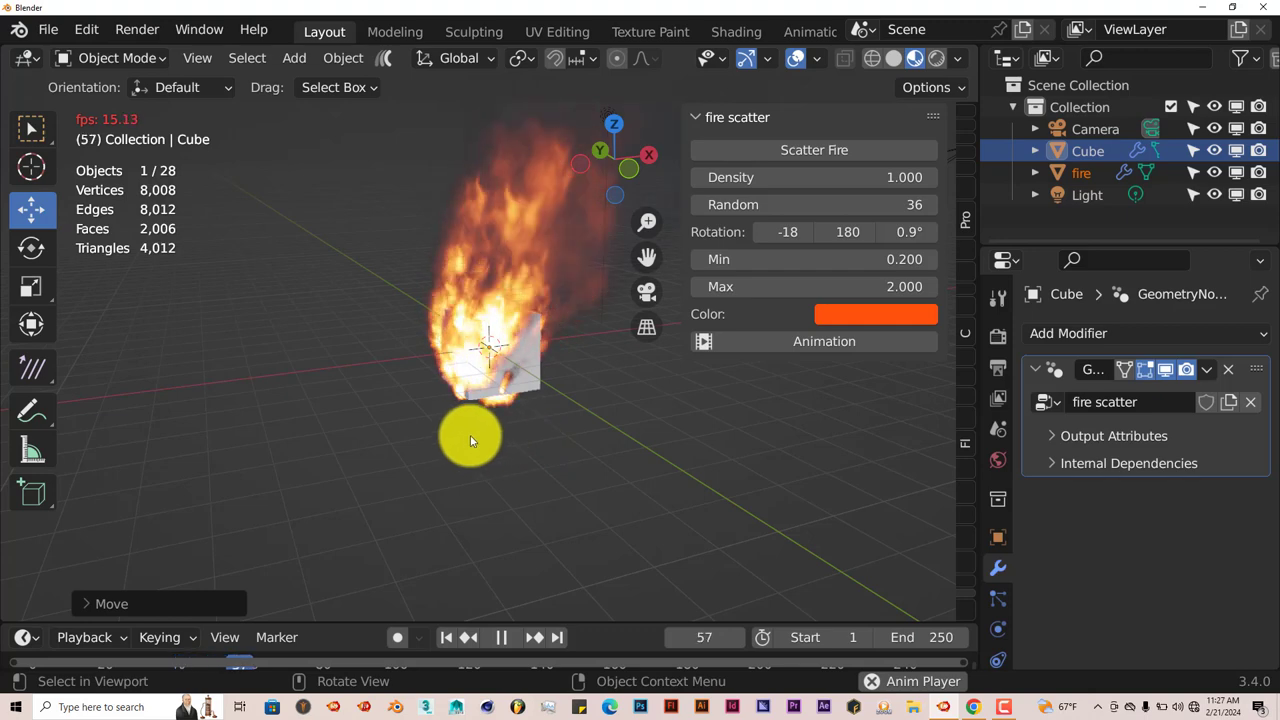
mouse_move(466, 434)
middle_mouse_down()
mouse_move(557, 440)
mouse_move(481, 443)
middle_mouse_up()
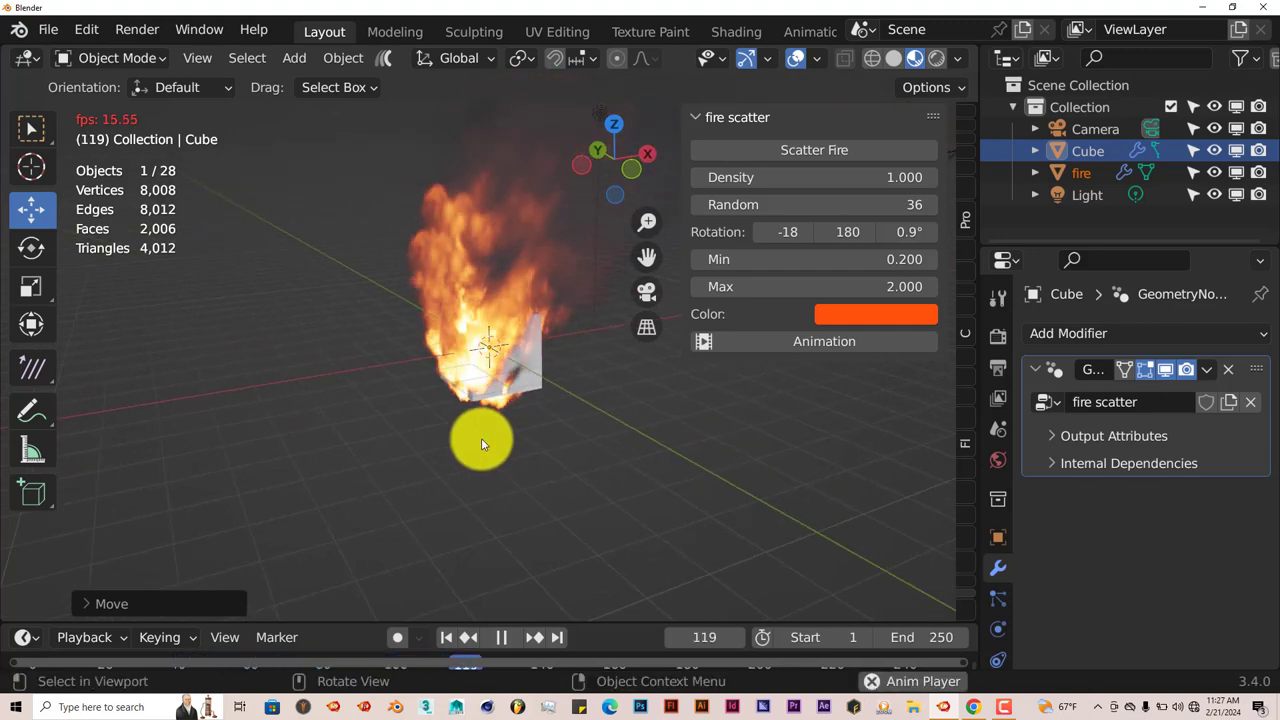
Stop playback at frame 161 and set the fire Color to red (hue 0.002, saturation 0.974)
left_click(730, 342)
left_click(842, 318)
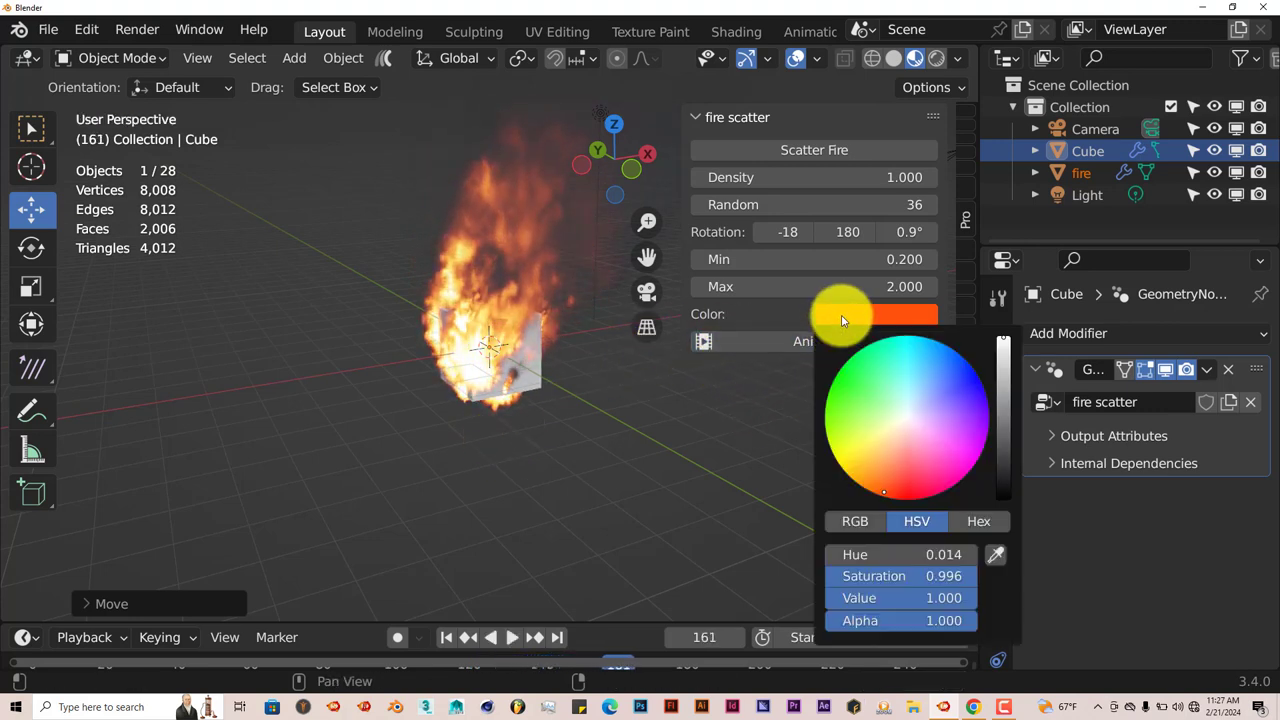
left_click(849, 376)
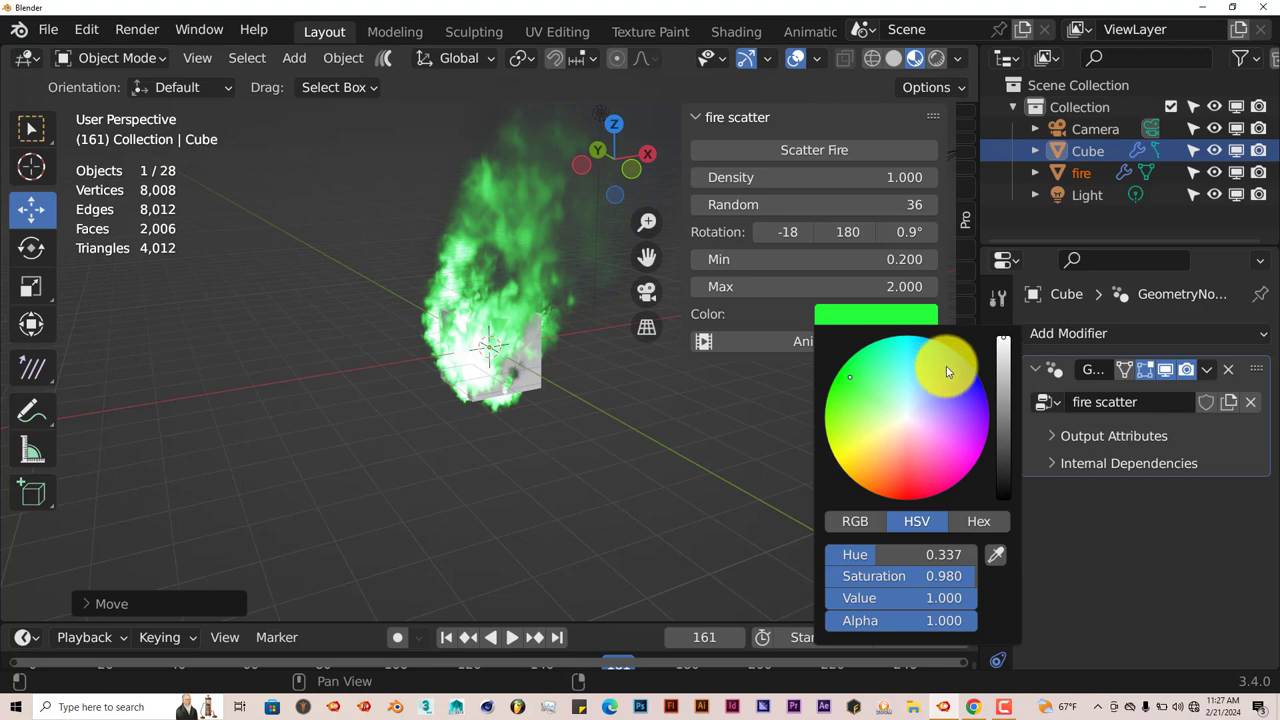
left_click(947, 368)
left_click(857, 449)
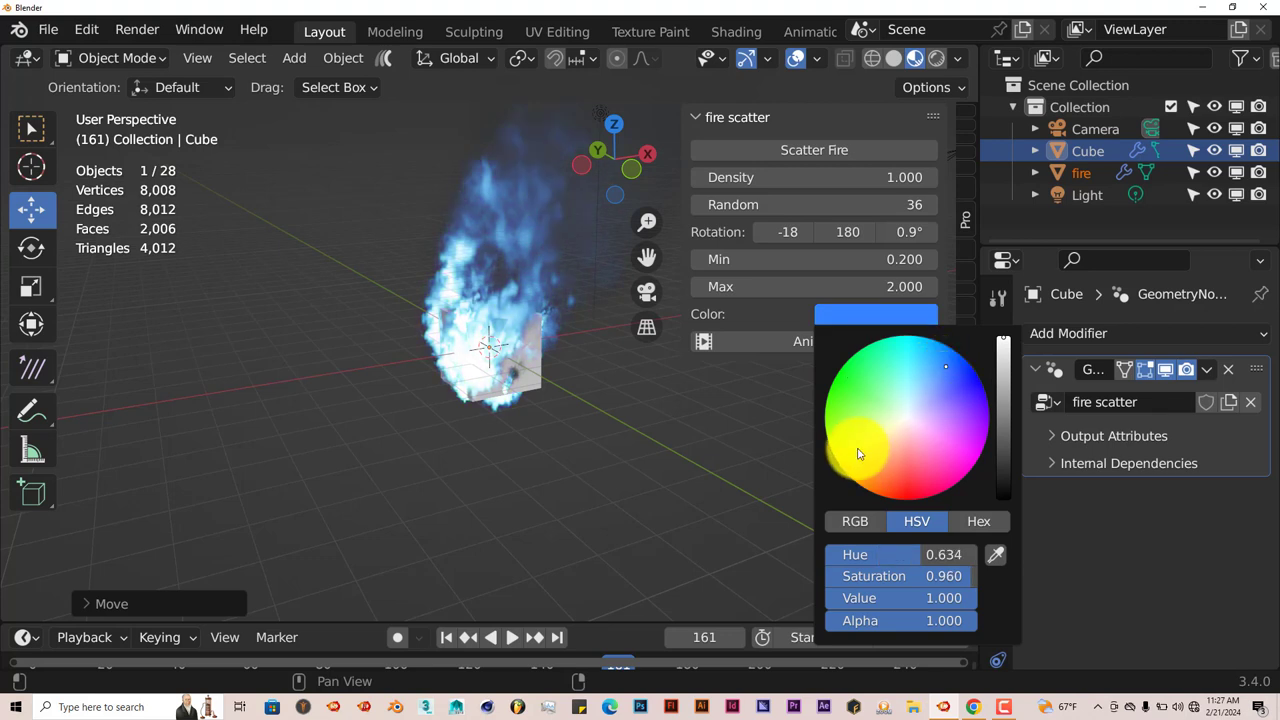
left_click(968, 449)
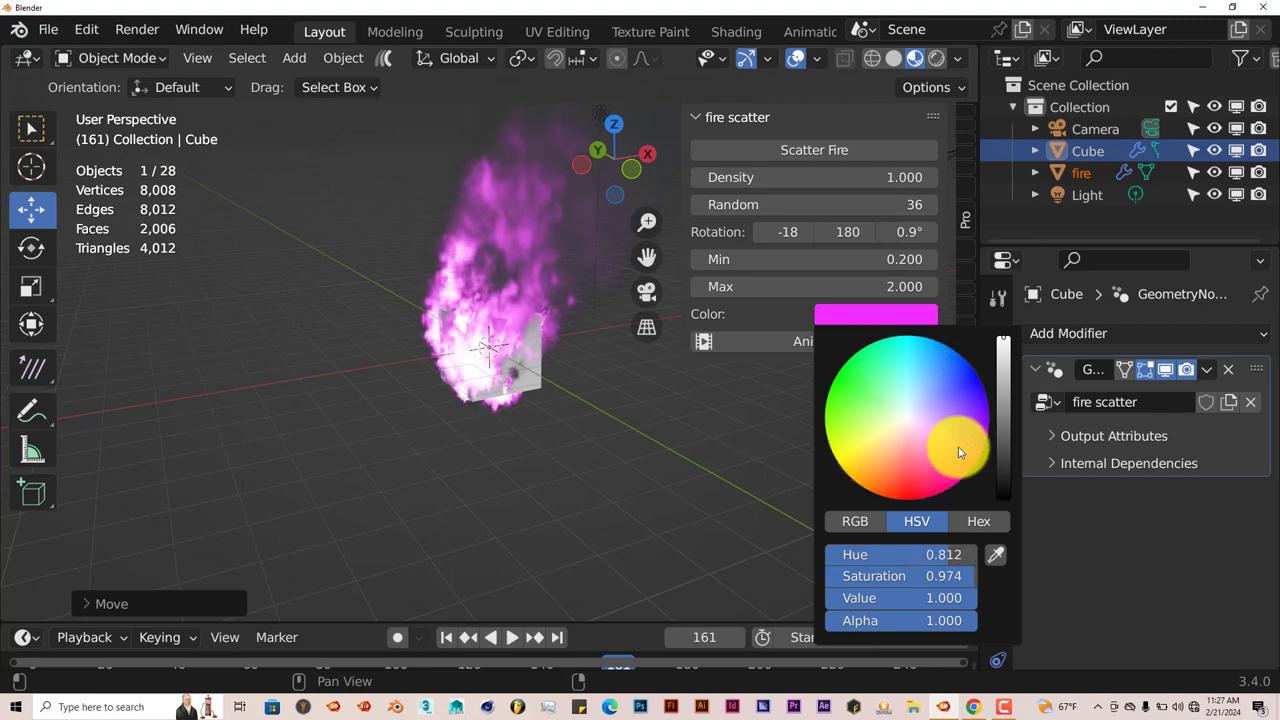
left_click(902, 485)
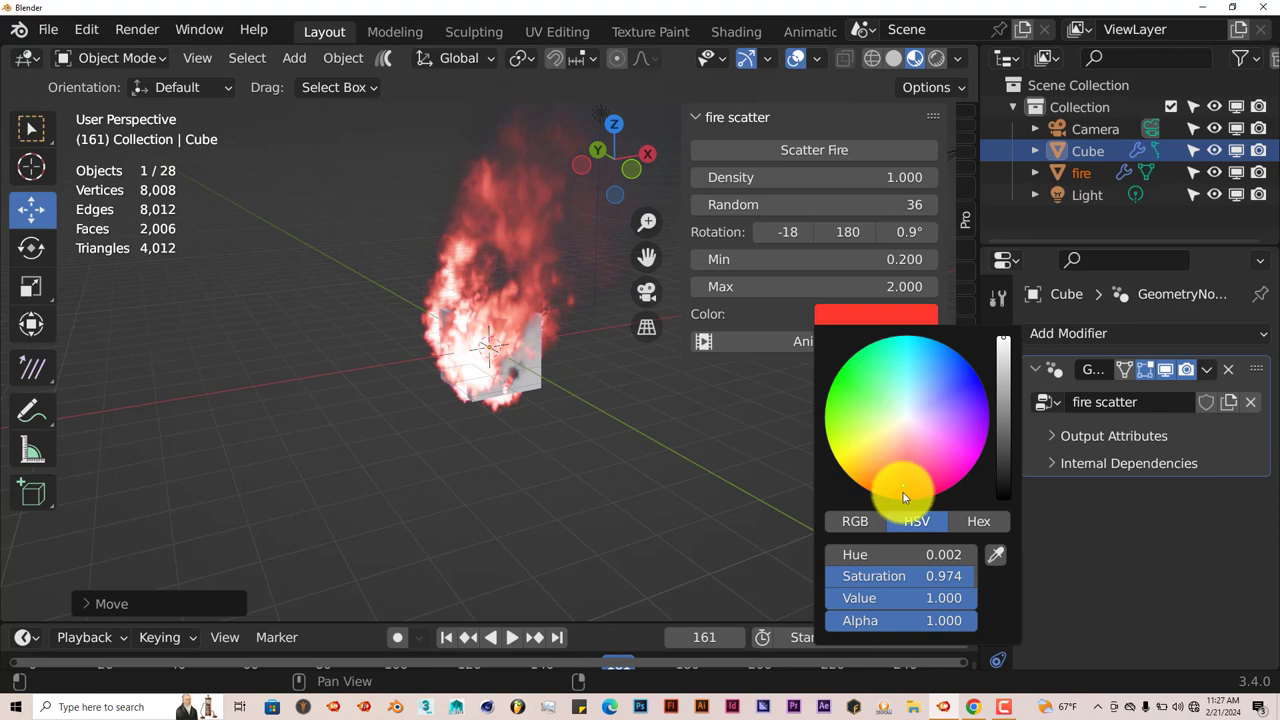
left_click(902, 491)
middle_click_drag(491, 517, 435, 470)
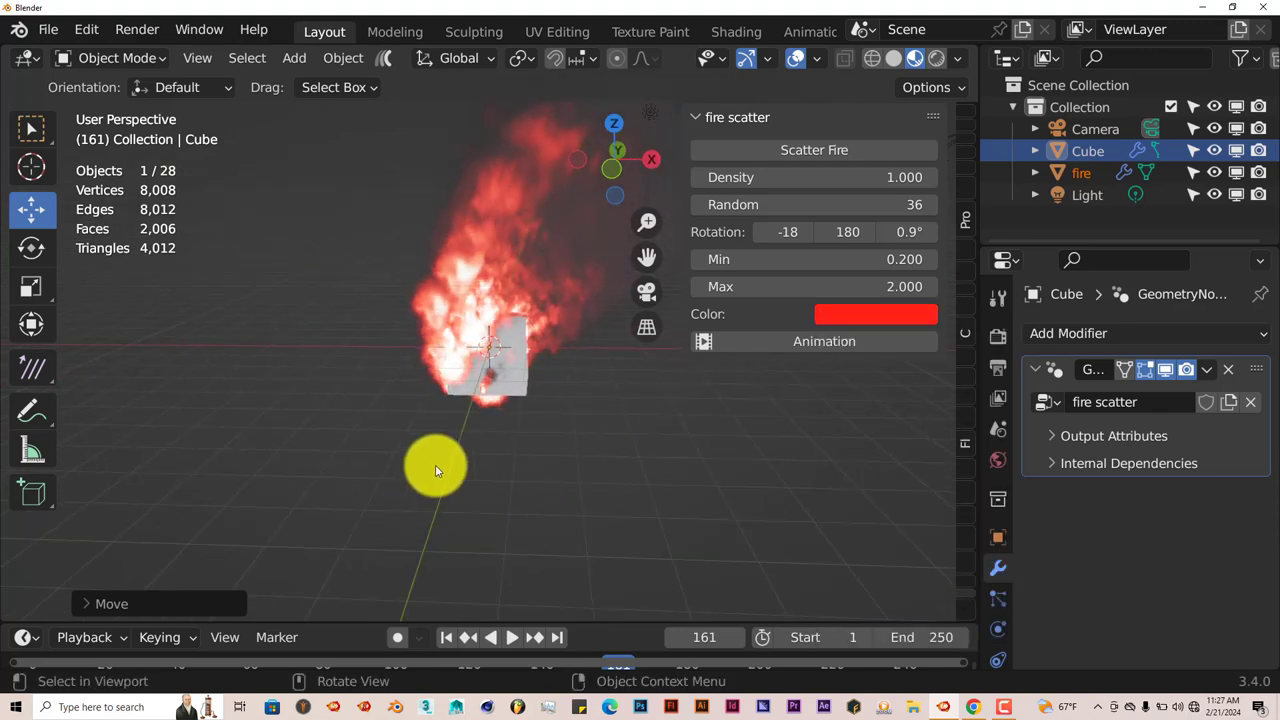
scroll(445, 463, "up", 2)
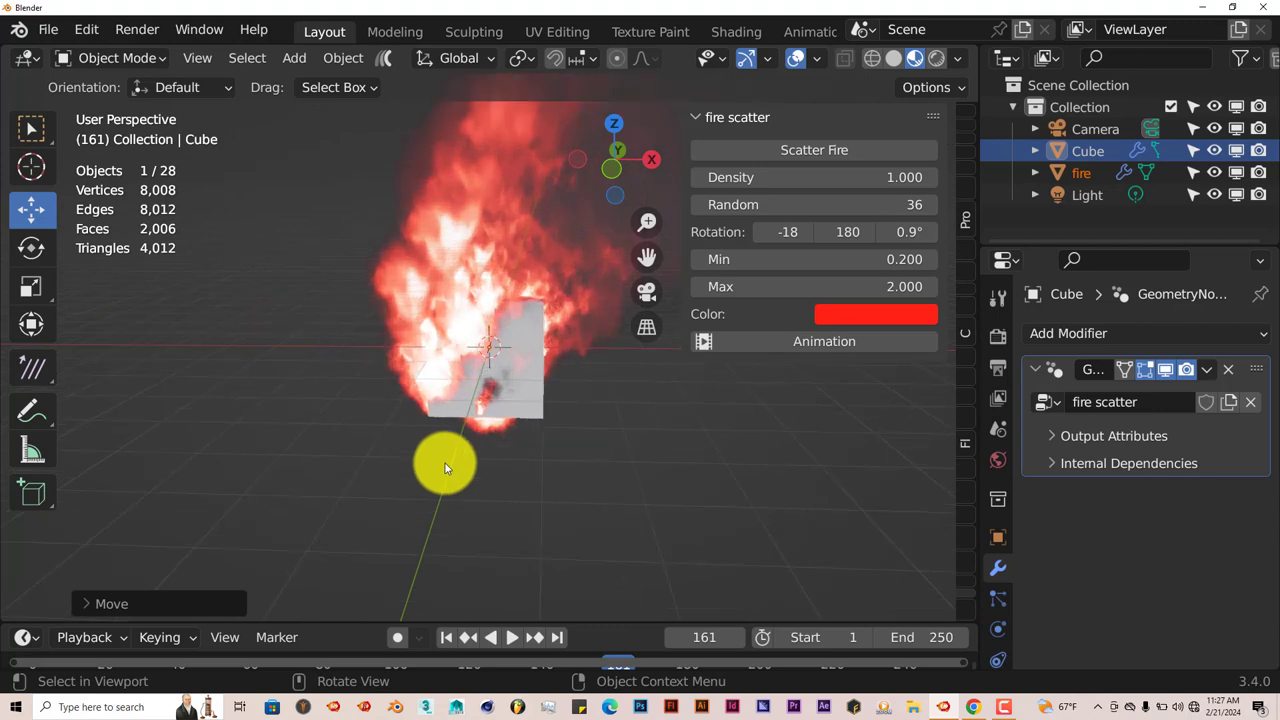